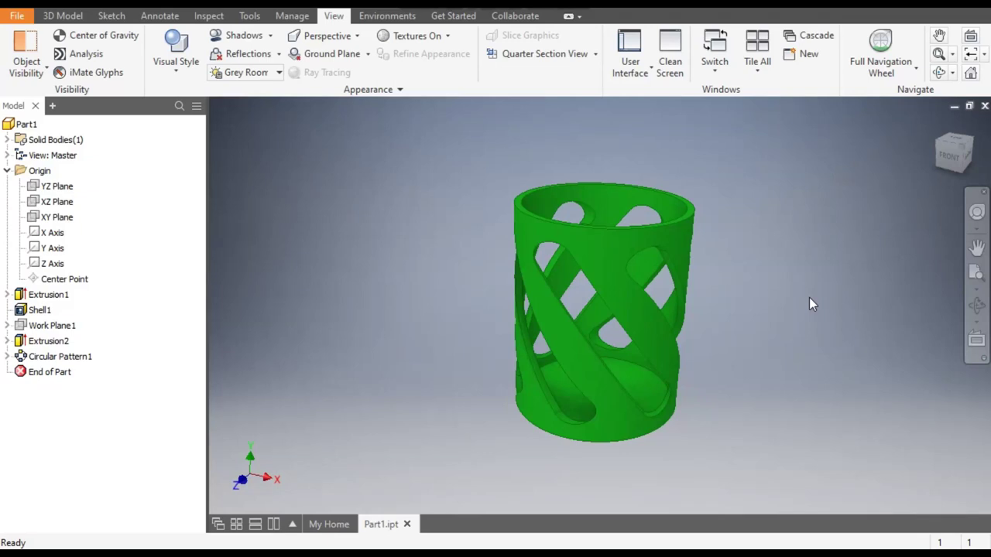
Orbit the finished slotted holder around to a front-right corner view, then start a new file
{"action": "left_click", "coordinate": [936, 140]}
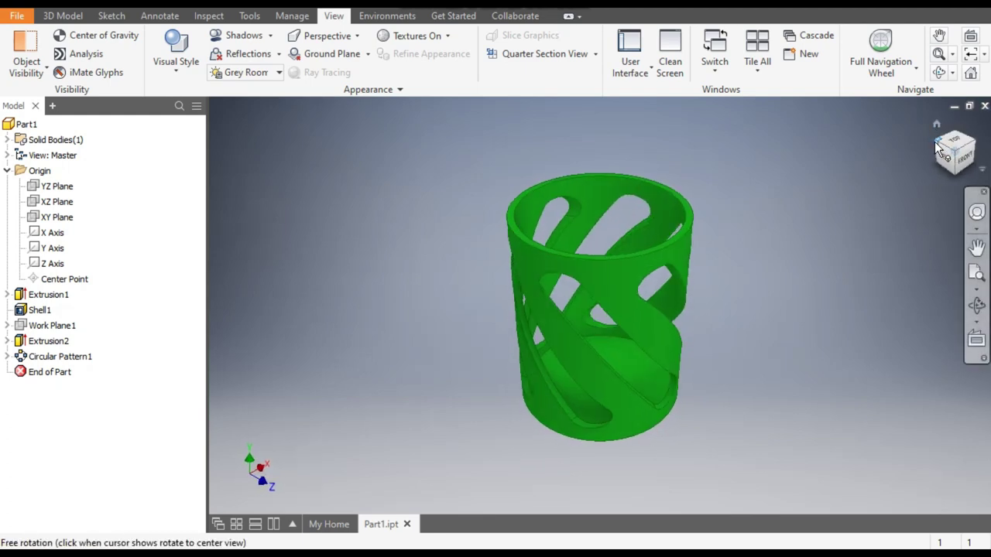
{"action": "left_click", "coordinate": [934, 141]}
{"action": "left_click", "coordinate": [934, 141]}
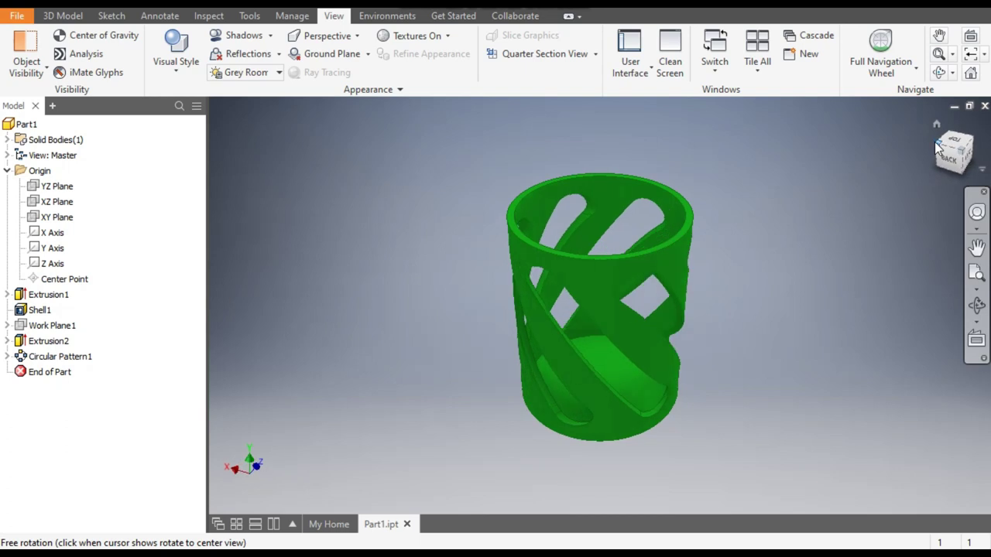
{"action": "left_click", "coordinate": [935, 145]}
{"action": "left_click", "coordinate": [934, 142]}
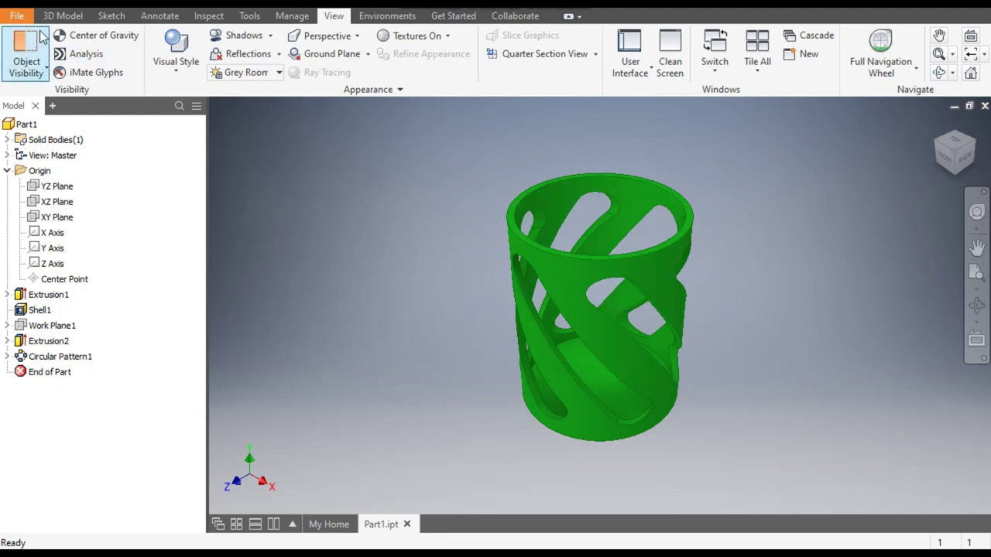
{"action": "key", "text": "ctrl+n"}
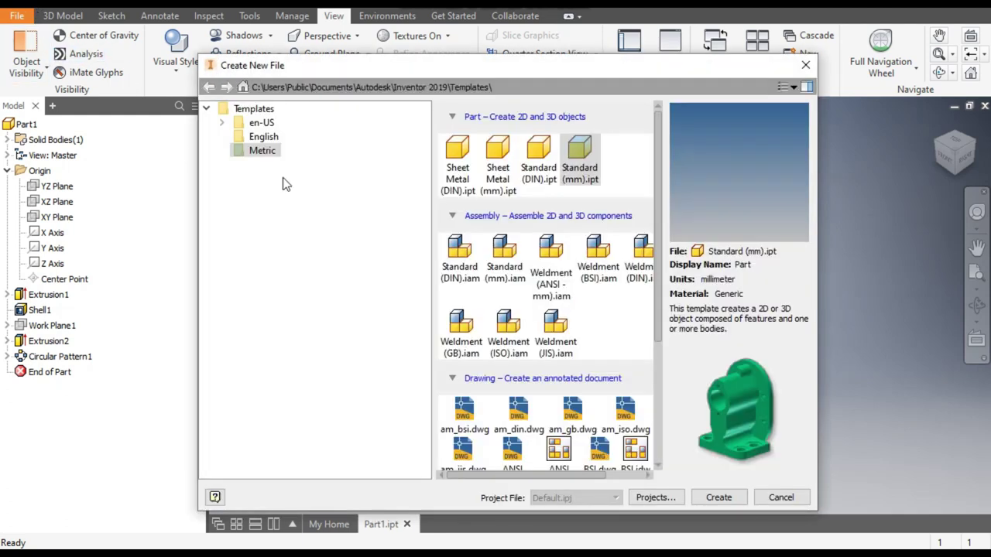
Create Part2 from the Metric Standard (mm).ipt template
{"action": "left_click", "coordinate": [586, 155]}
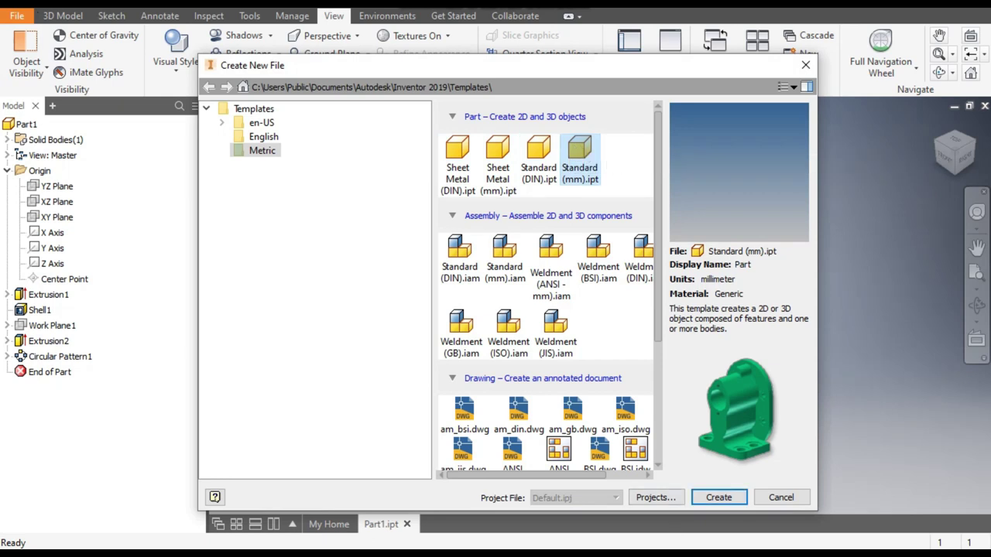
{"action": "left_click", "coordinate": [703, 500]}
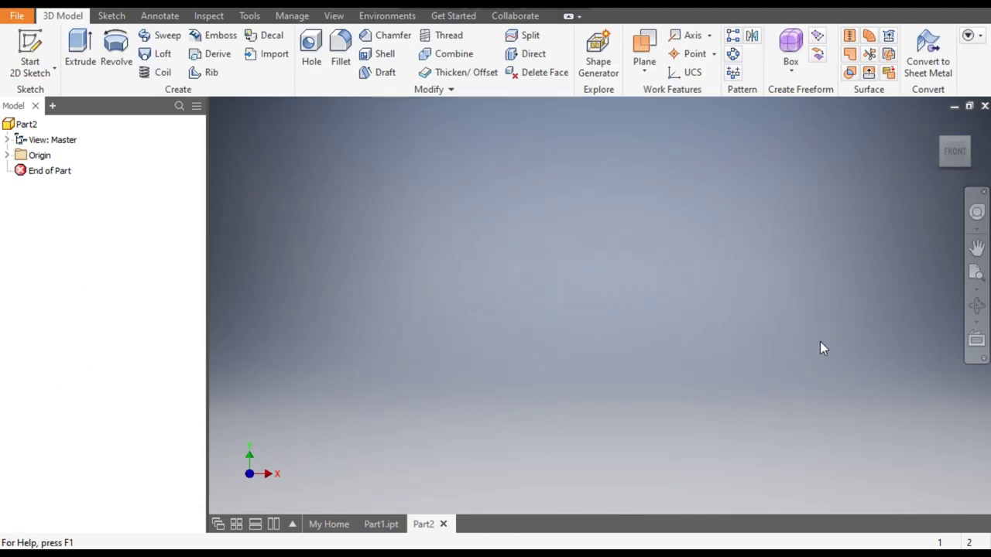
Start a 2D sketch on the XZ plane and rotate the view 90 degrees
{"action": "left_click", "coordinate": [39, 47]}
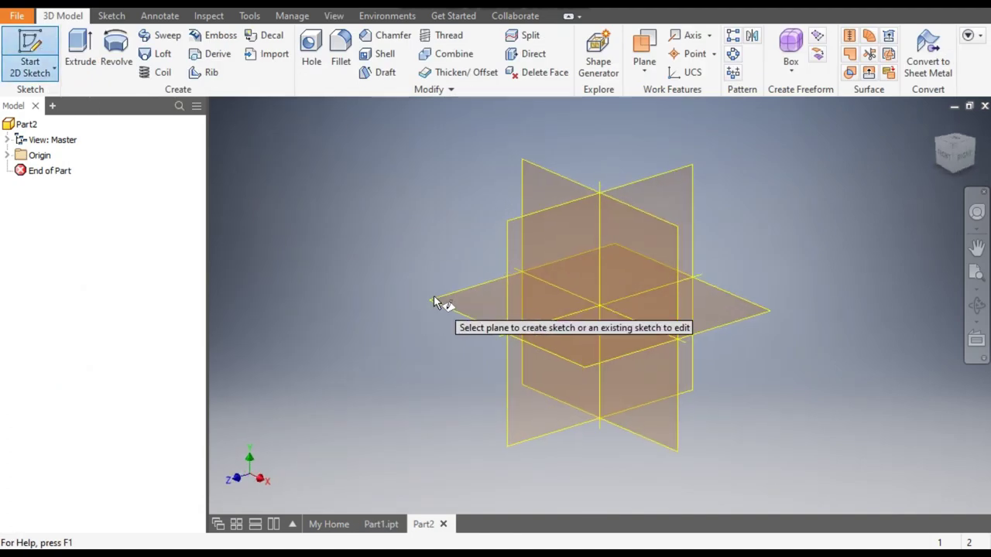
{"action": "left_click", "coordinate": [435, 300]}
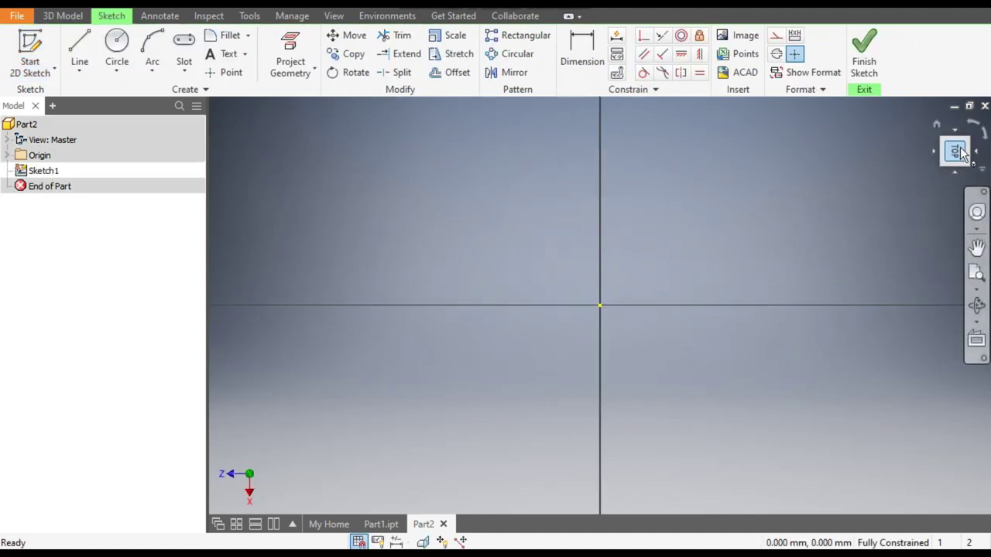
{"action": "left_click", "coordinate": [971, 128]}
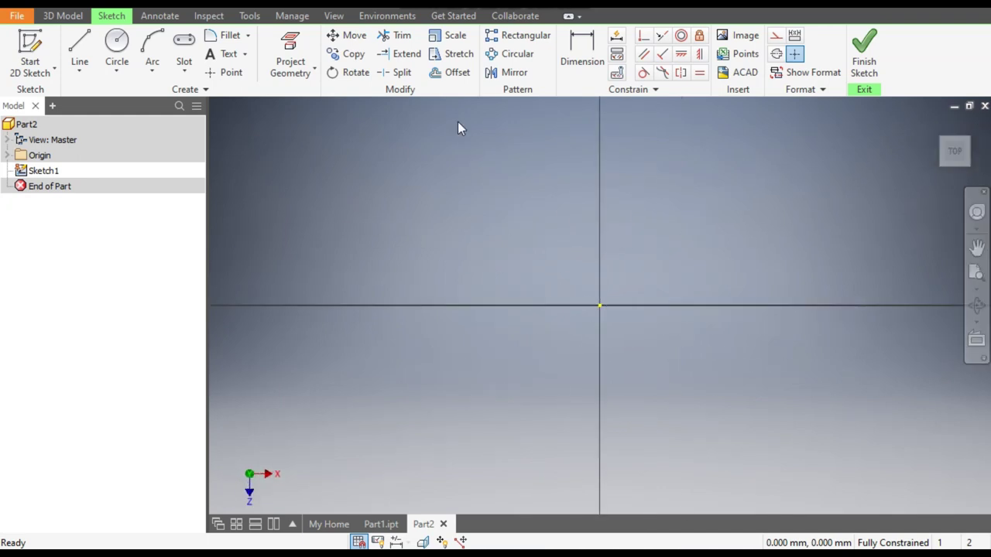
Draw a center-point circle of 50 mm diameter at the sketch origin
{"action": "left_click", "coordinate": [114, 75]}
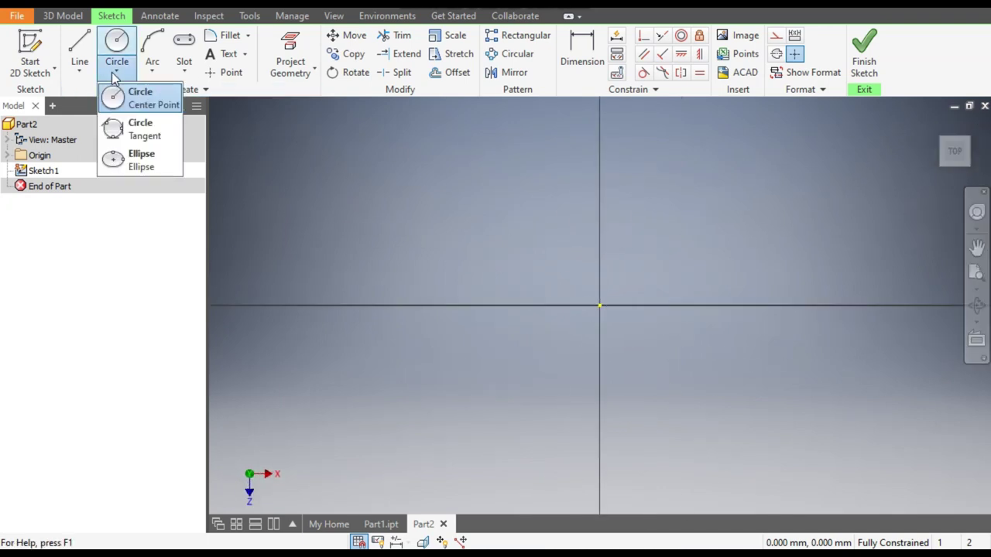
{"action": "left_click", "coordinate": [143, 105]}
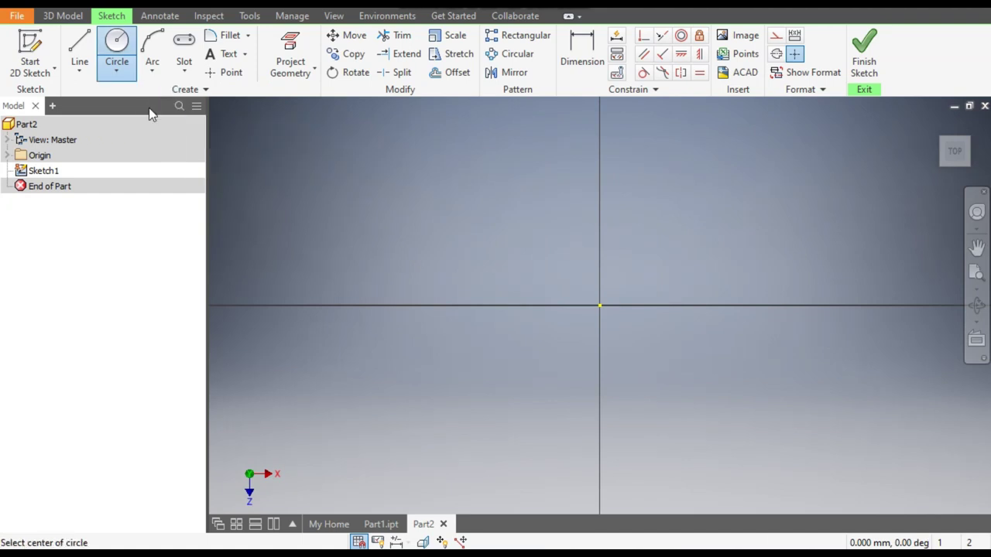
{"action": "left_click", "coordinate": [600, 305]}
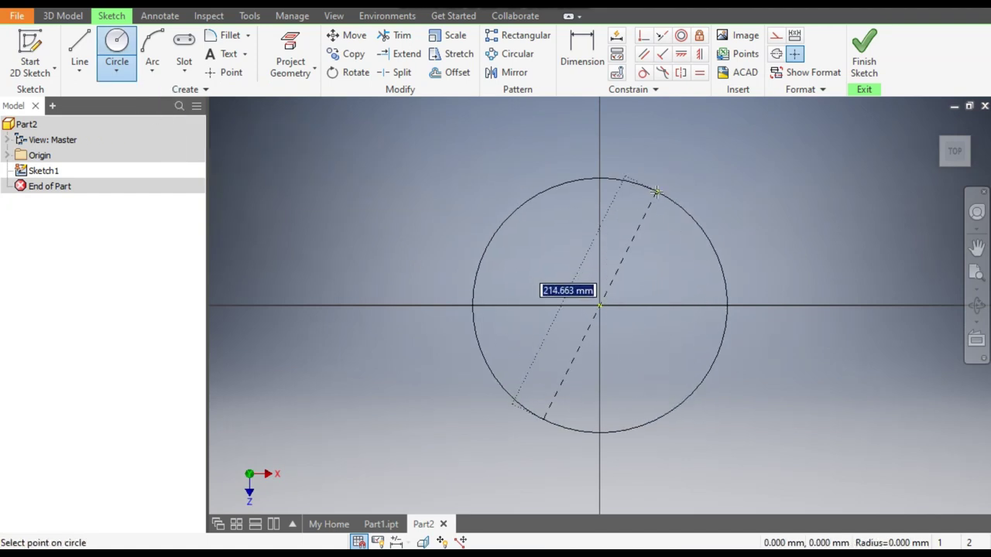
{"action": "type", "text": "50"}
{"action": "key", "text": "Return"}
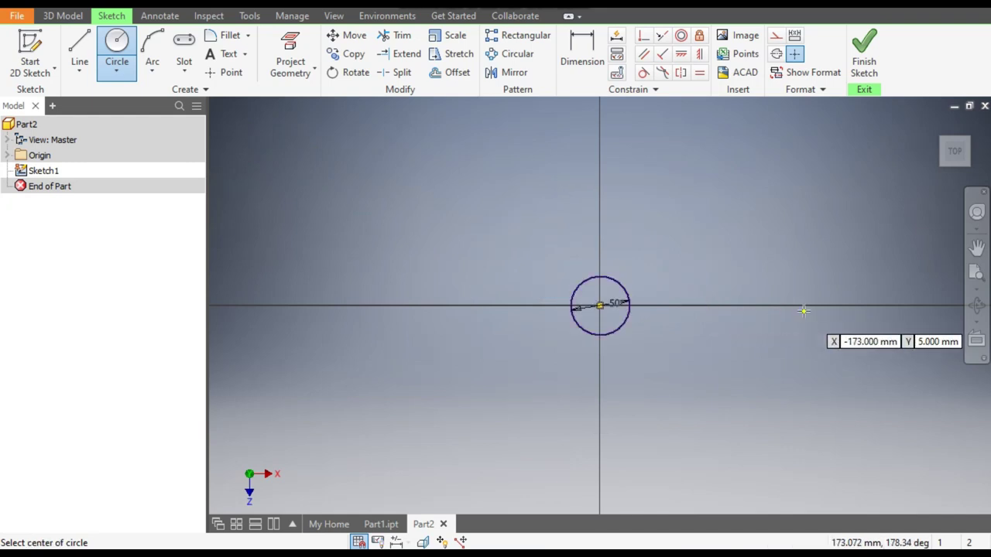
{"action": "left_click", "coordinate": [63, 17]}
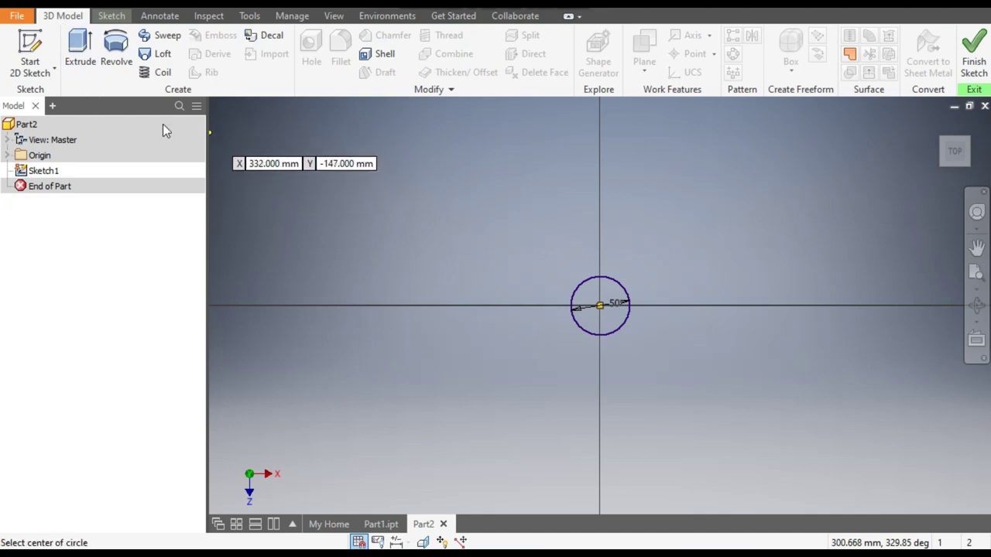
Extrude the 50 mm circle to a 62 mm tall cylinder
{"action": "left_click", "coordinate": [81, 56]}
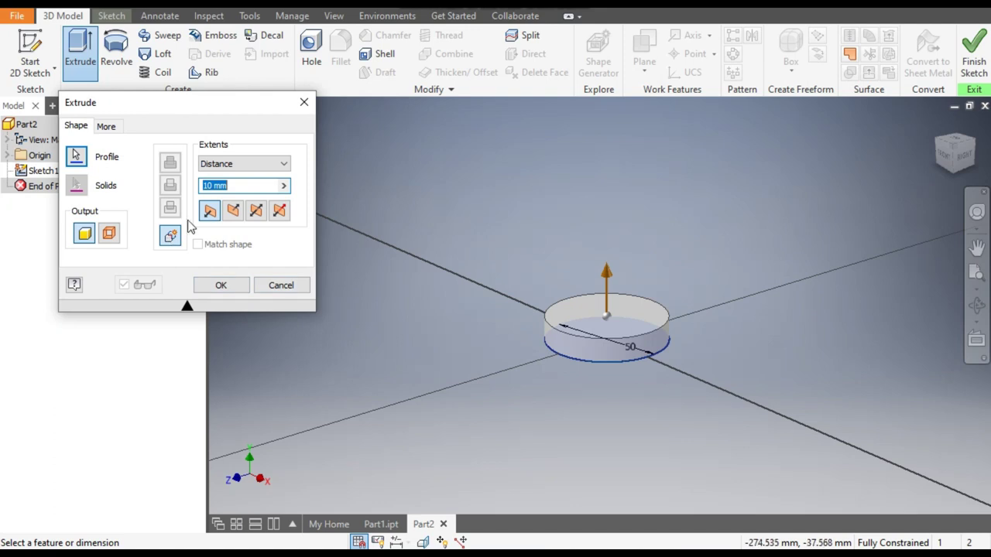
{"action": "type", "text": "62"}
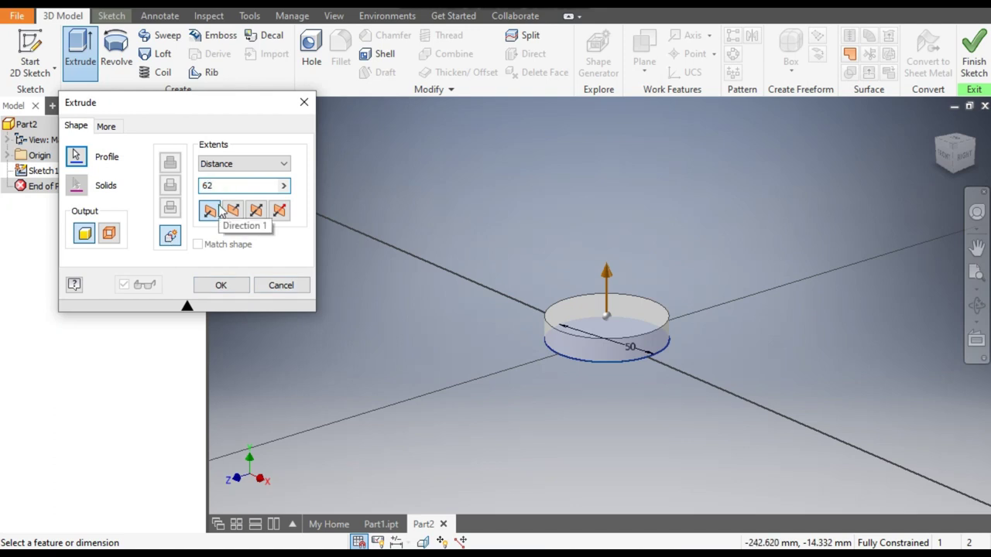
{"action": "left_click", "coordinate": [220, 285]}
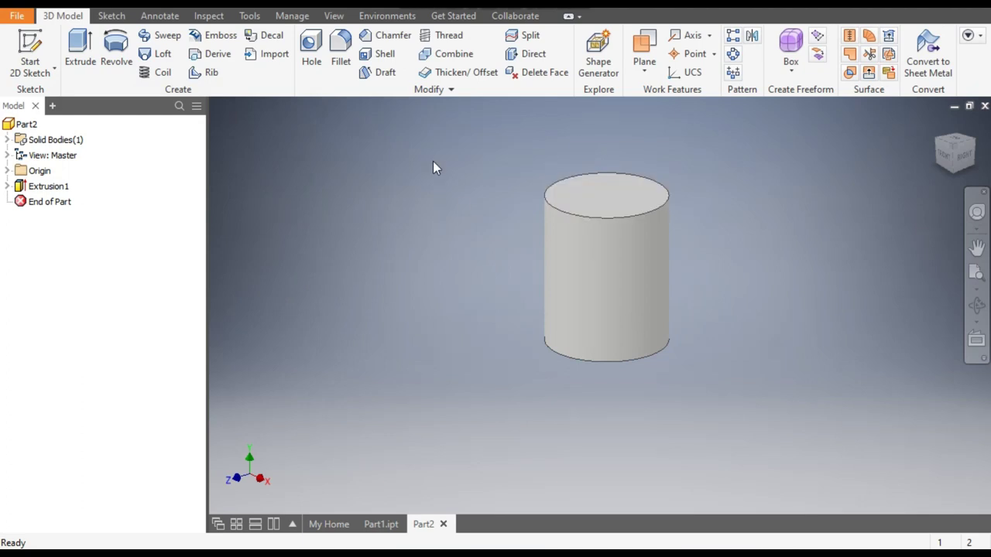
Shell the cylinder to 2 mm thickness with the top face removed, then check it from several angles
{"action": "left_click", "coordinate": [374, 60]}
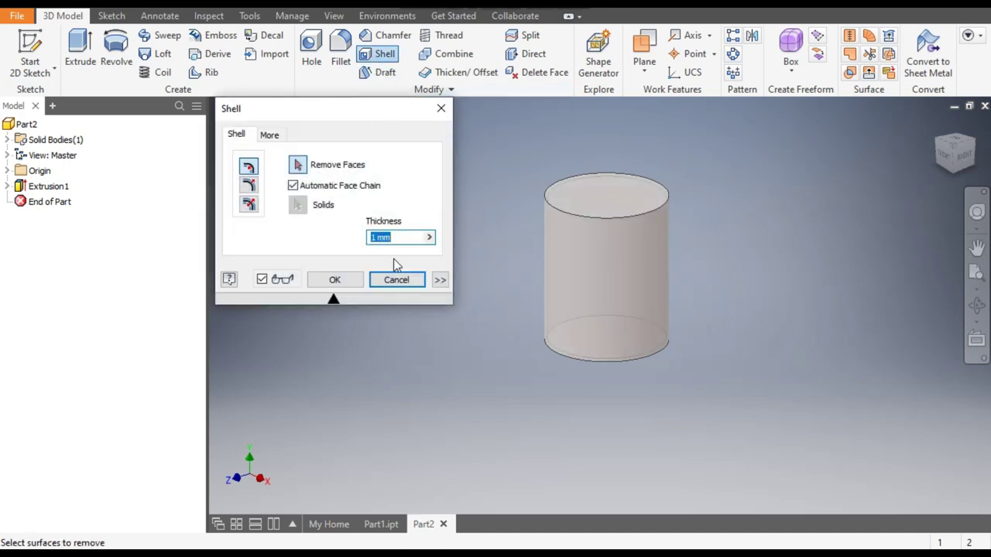
{"action": "type", "text": "1"}
{"action": "key", "text": "BackSpace"}
{"action": "type", "text": "2"}
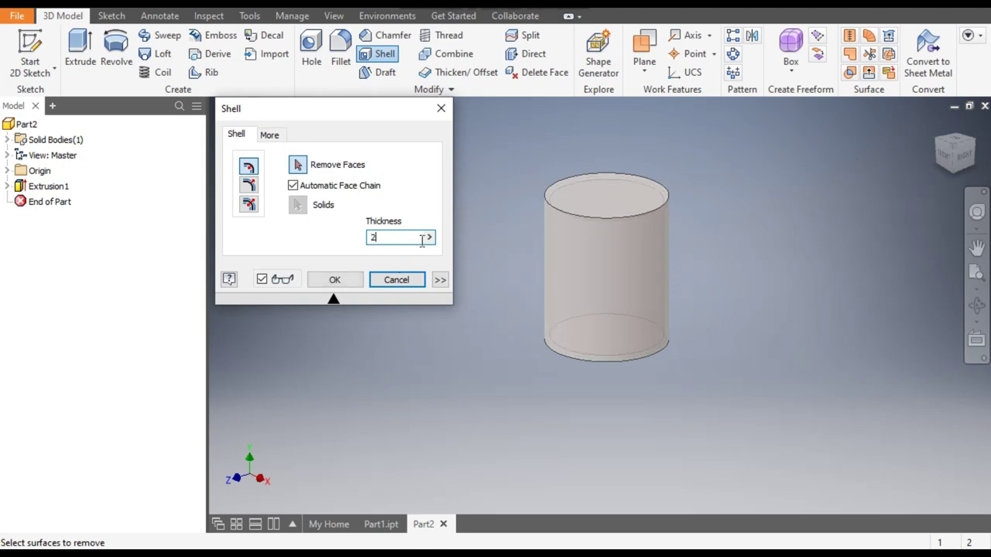
{"action": "left_click", "coordinate": [616, 195]}
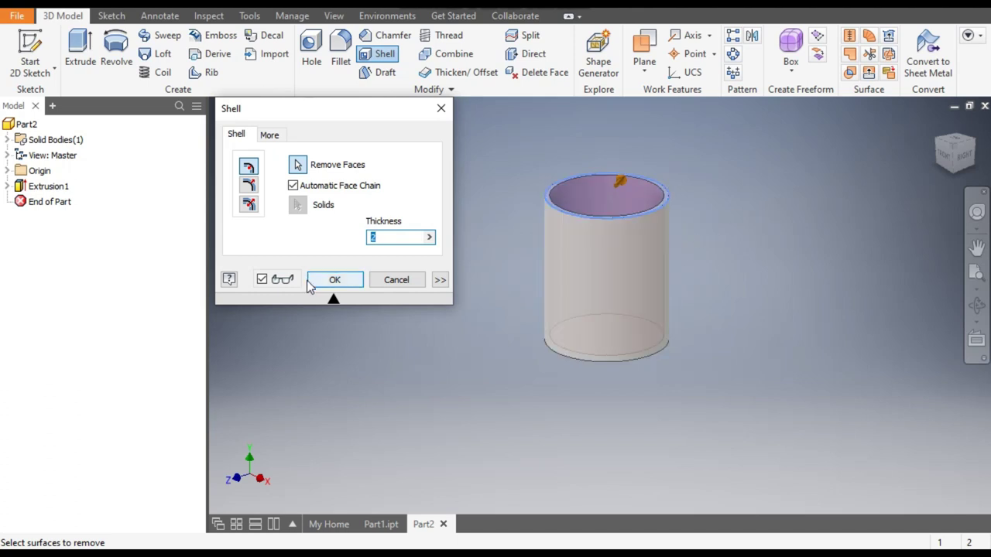
{"action": "left_click", "coordinate": [332, 281]}
{"action": "left_click", "coordinate": [953, 145]}
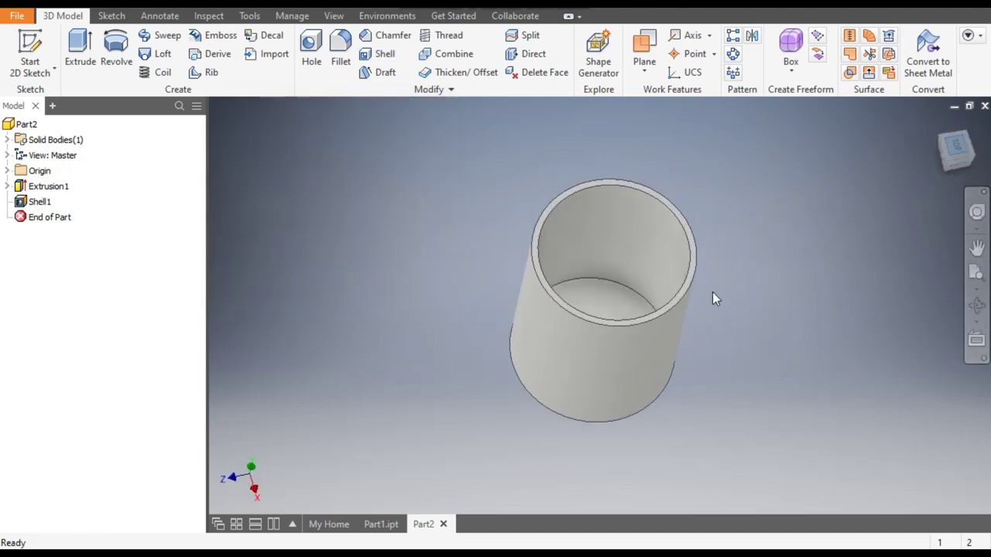
{"action": "left_click", "coordinate": [943, 164]}
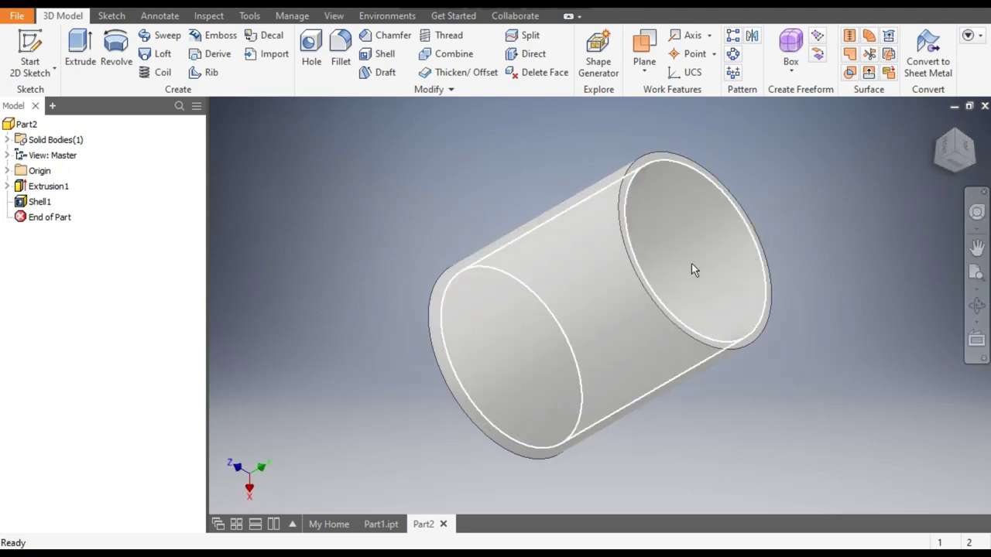
{"action": "left_click", "coordinate": [938, 126]}
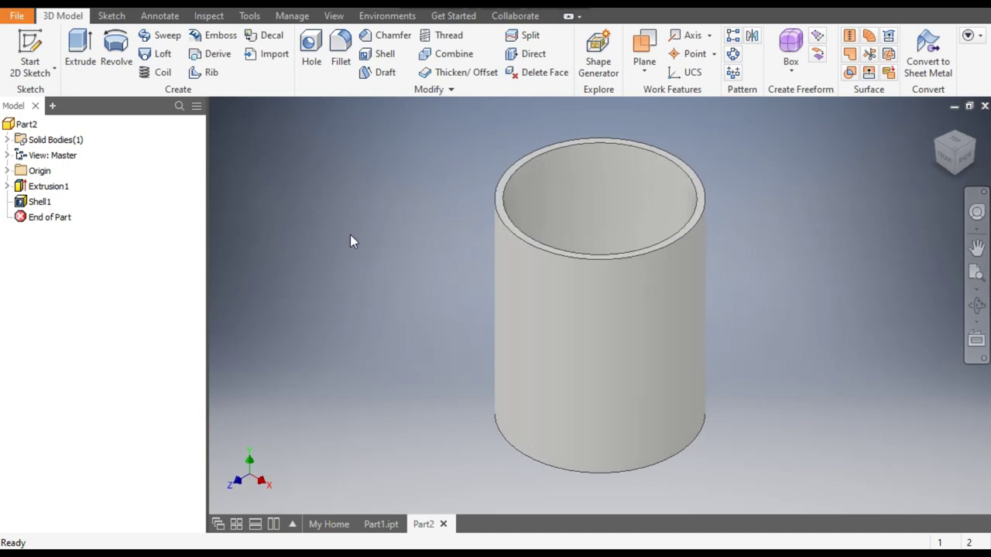
Switch briefly to Part1, then back to the Part2 document
{"action": "left_click", "coordinate": [381, 524]}
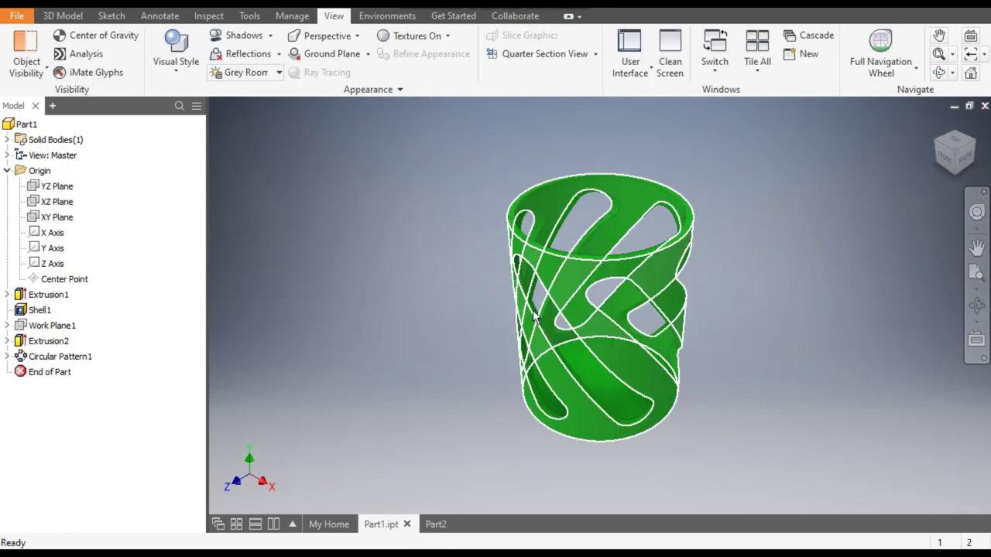
{"action": "left_click", "coordinate": [431, 524]}
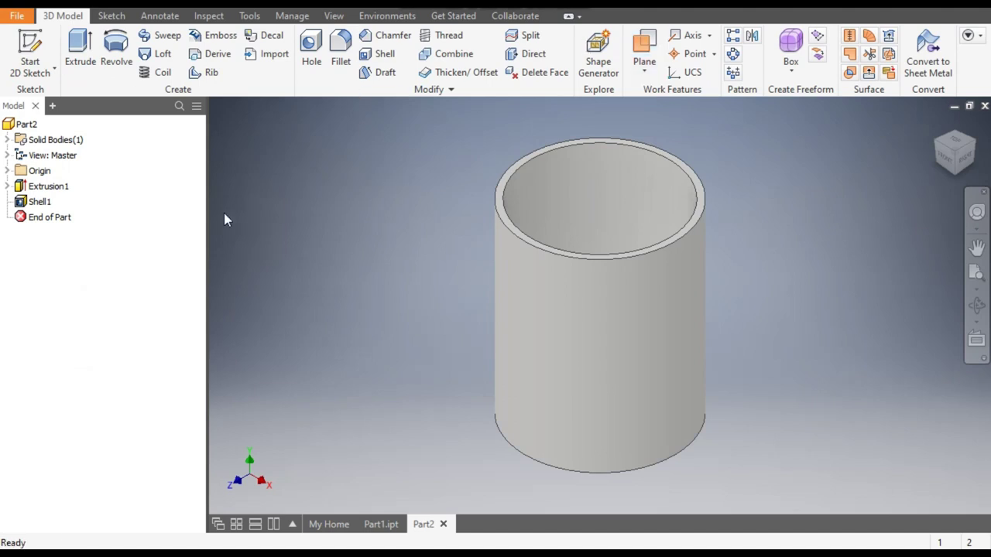
Create Work Plane1 parallel to the XY Plane, tangent to the cylinder, and start a sketch on it
{"action": "left_click", "coordinate": [6, 171]}
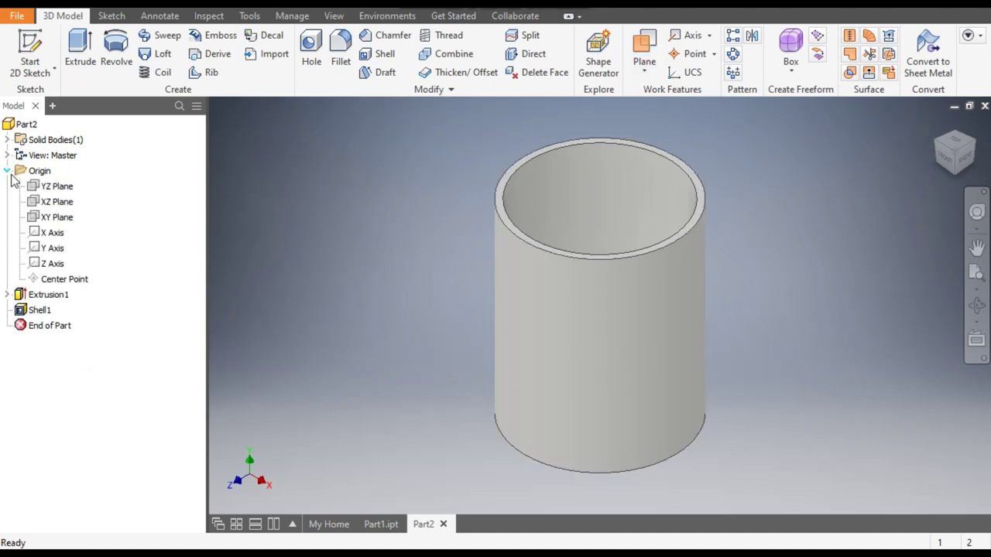
{"action": "left_click", "coordinate": [51, 220]}
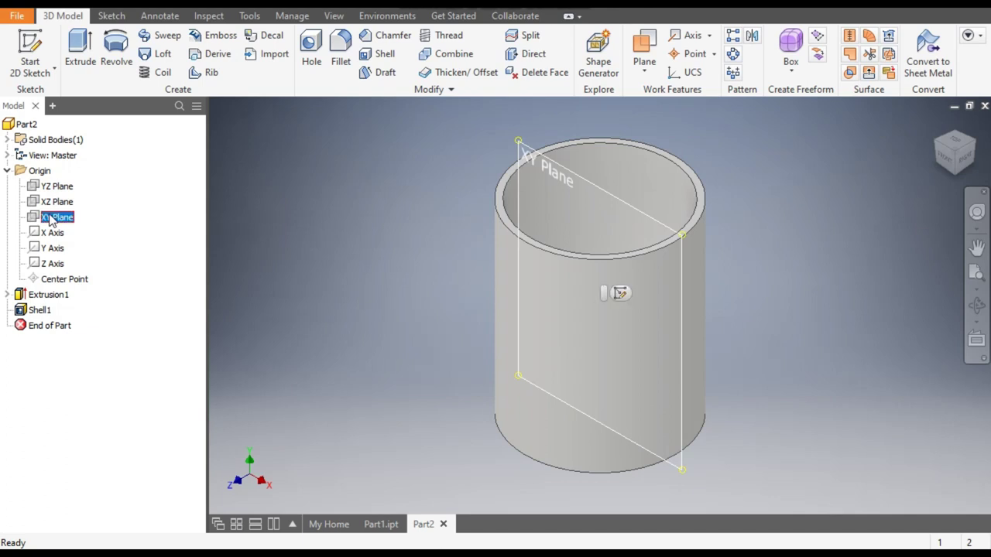
{"action": "left_click", "coordinate": [653, 40]}
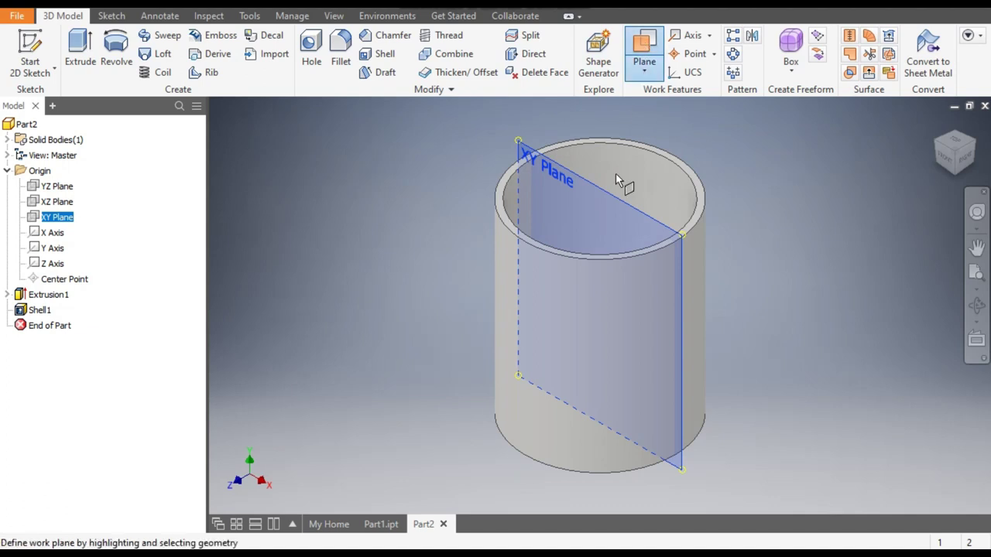
{"action": "left_click", "coordinate": [615, 172]}
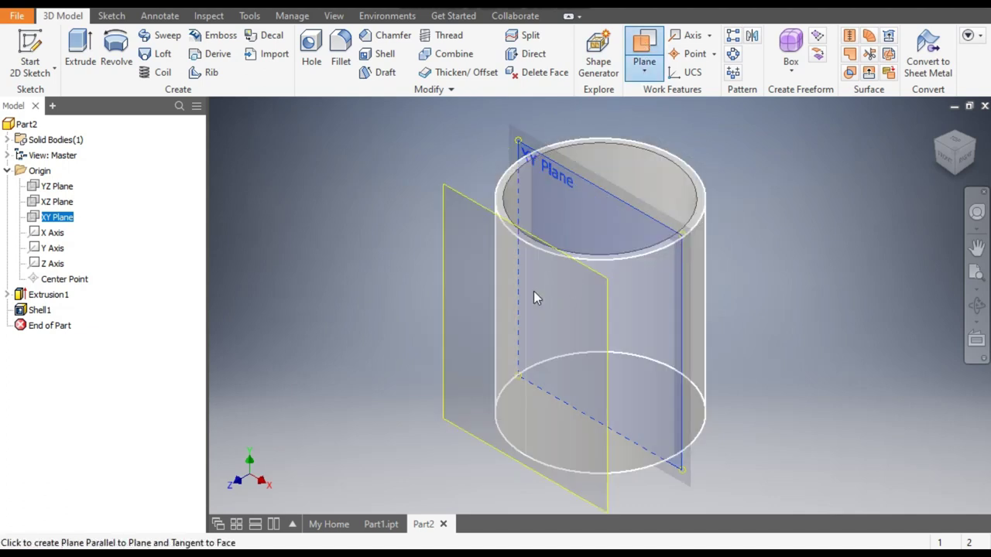
{"action": "left_click", "coordinate": [534, 293]}
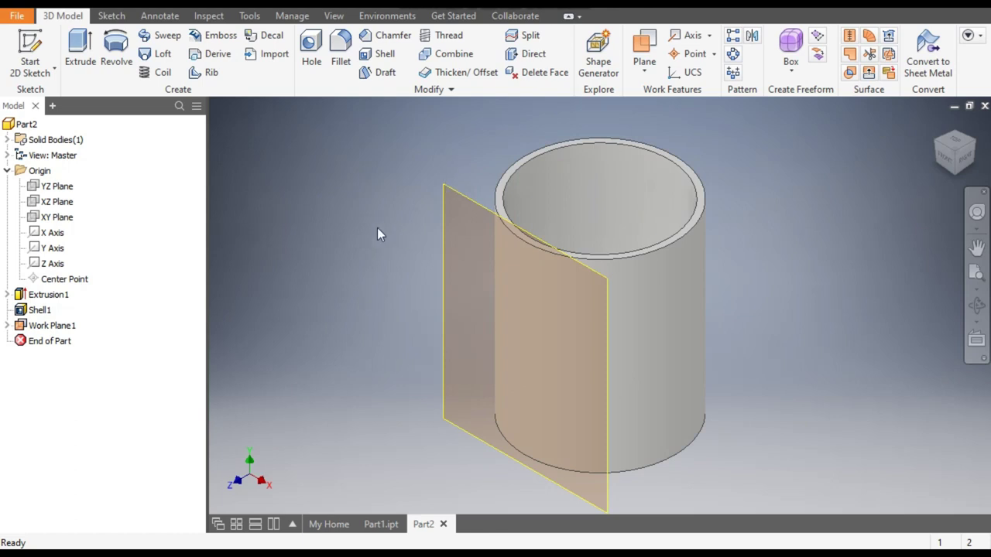
{"action": "left_click", "coordinate": [461, 192]}
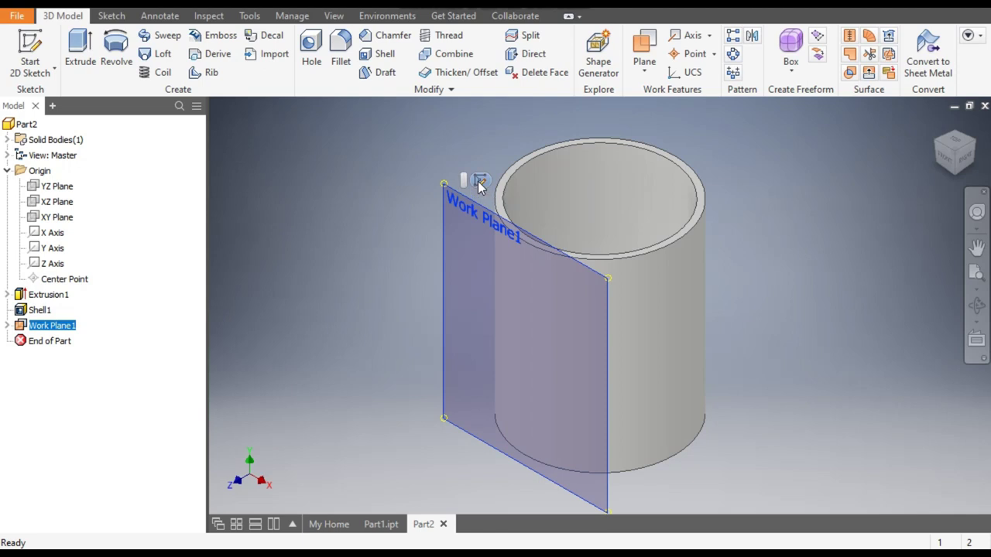
{"action": "left_click", "coordinate": [479, 181]}
Draw a center-to-center slot running diagonally from upper left to lower right across the face
{"action": "middle_click_drag", "start_coordinate": [480, 294], "coordinate": [468, 434]}
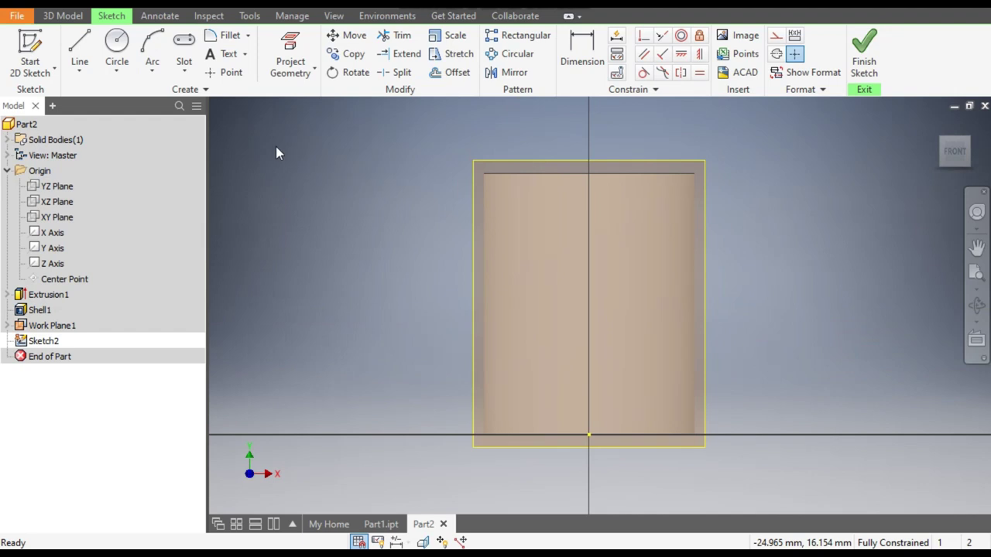
{"action": "left_click", "coordinate": [185, 71]}
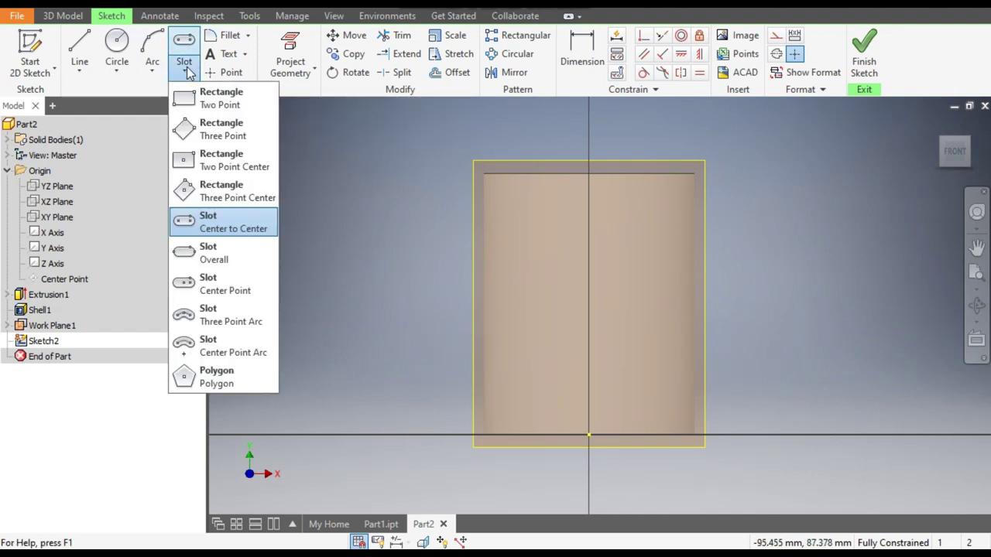
{"action": "left_click", "coordinate": [241, 226]}
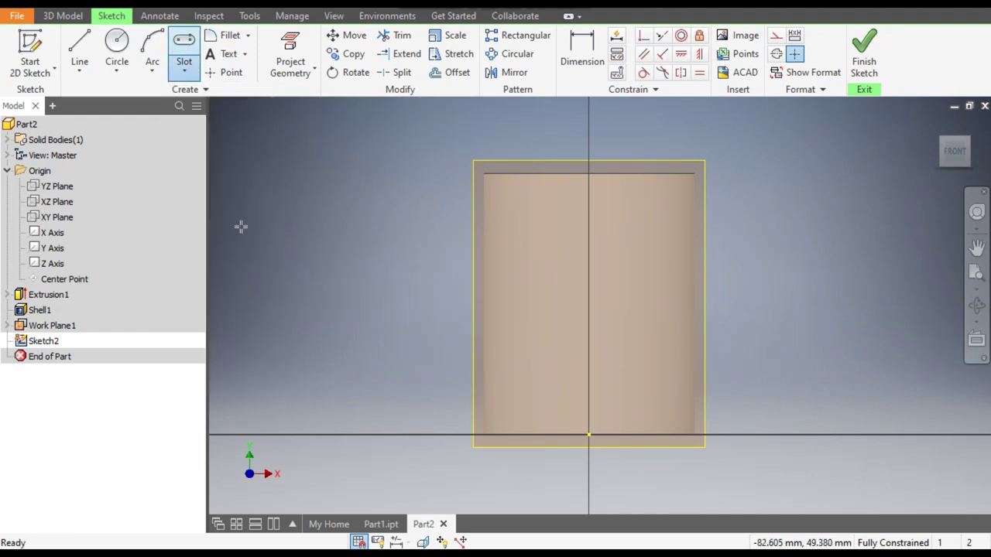
{"action": "left_click", "coordinate": [505, 222]}
{"action": "left_click", "coordinate": [634, 404]}
{"action": "left_click", "coordinate": [655, 391]}
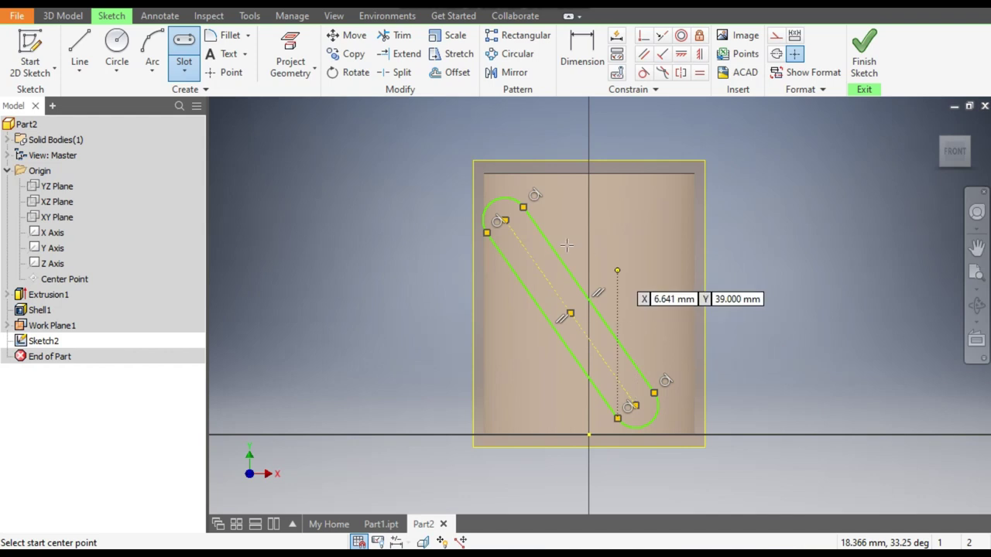
{"action": "left_click", "coordinate": [585, 47]}
Dimension the slot width to 10
{"action": "left_click", "coordinate": [507, 259]}
{"action": "left_click", "coordinate": [553, 244]}
{"action": "left_click", "coordinate": [528, 267]}
{"action": "type", "text": "10"}
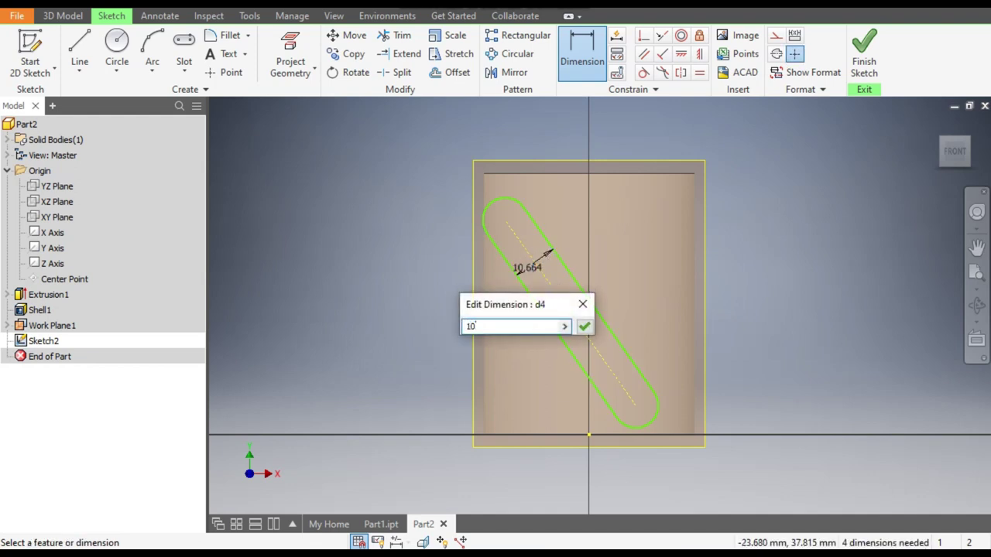
{"action": "key", "text": "Return"}
Set the upper and lower slot centres 10 from the top and bottom edges
{"action": "left_click", "coordinate": [509, 233]}
{"action": "left_click", "coordinate": [530, 174]}
{"action": "left_click", "coordinate": [456, 205]}
{"action": "type", "text": "10"}
{"action": "key", "text": "Return"}
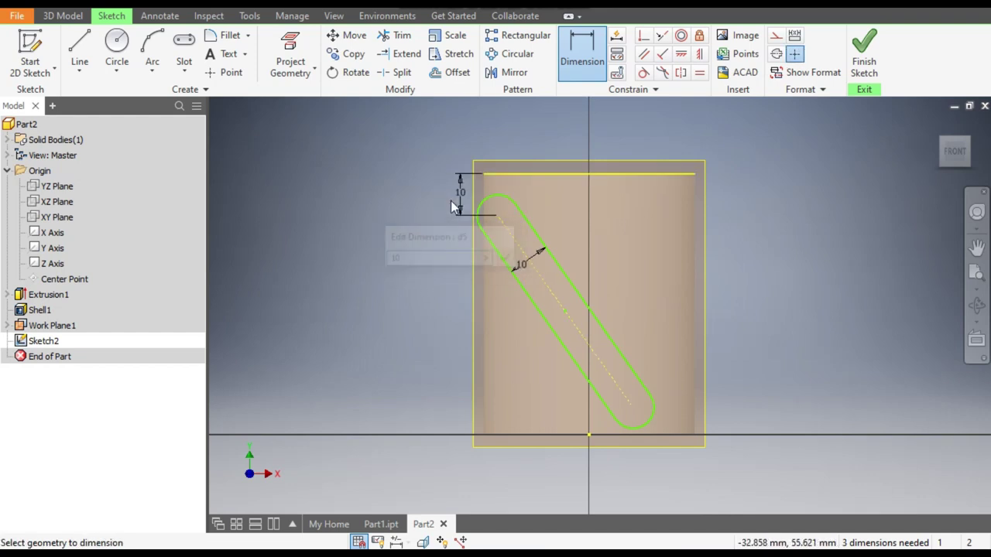
{"action": "left_click", "coordinate": [633, 407]}
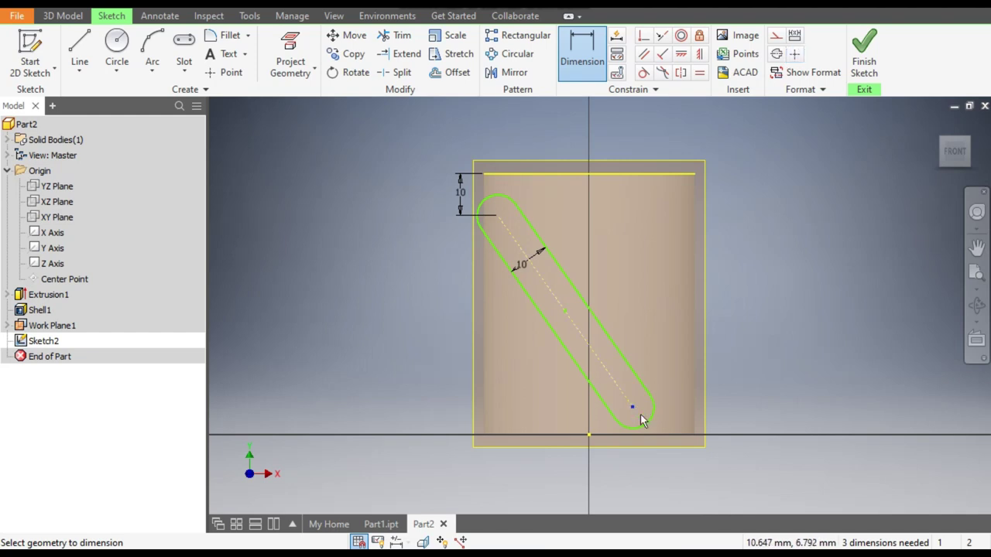
{"action": "left_click", "coordinate": [642, 435]}
{"action": "left_click", "coordinate": [675, 420]}
{"action": "type", "text": "10"}
{"action": "key", "text": "Return"}
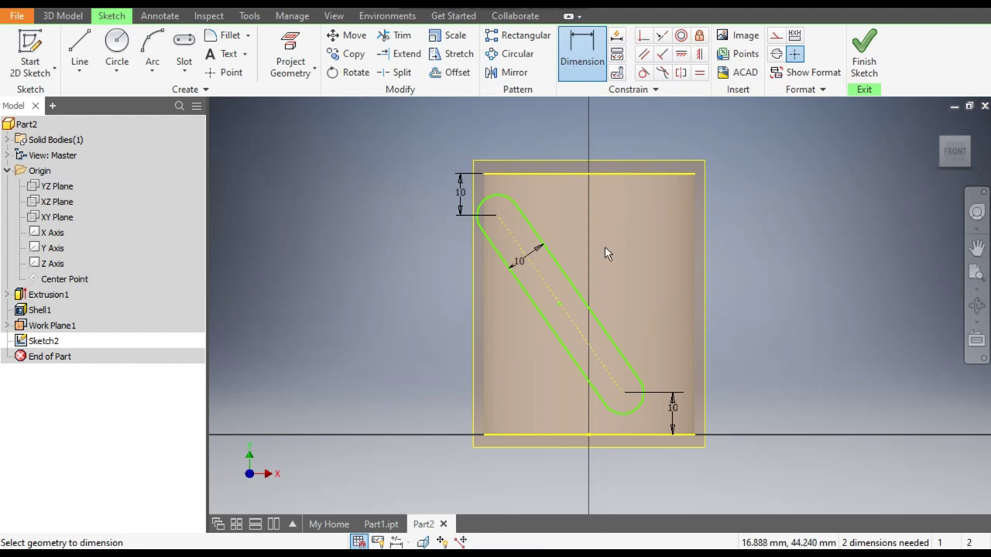
Dimension the horizontal spacing between the slot centres to 30
{"action": "left_click", "coordinate": [498, 216]}
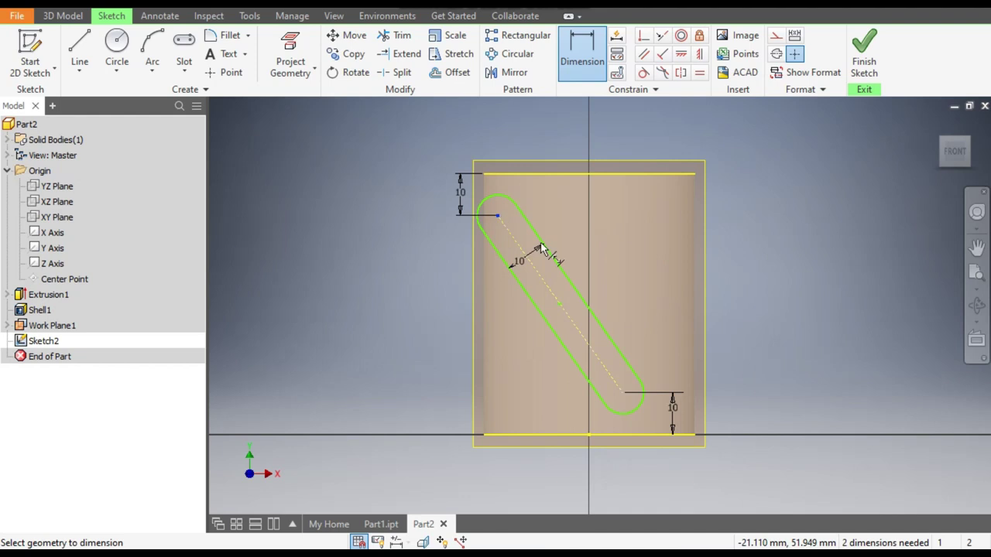
{"action": "left_click", "coordinate": [625, 400]}
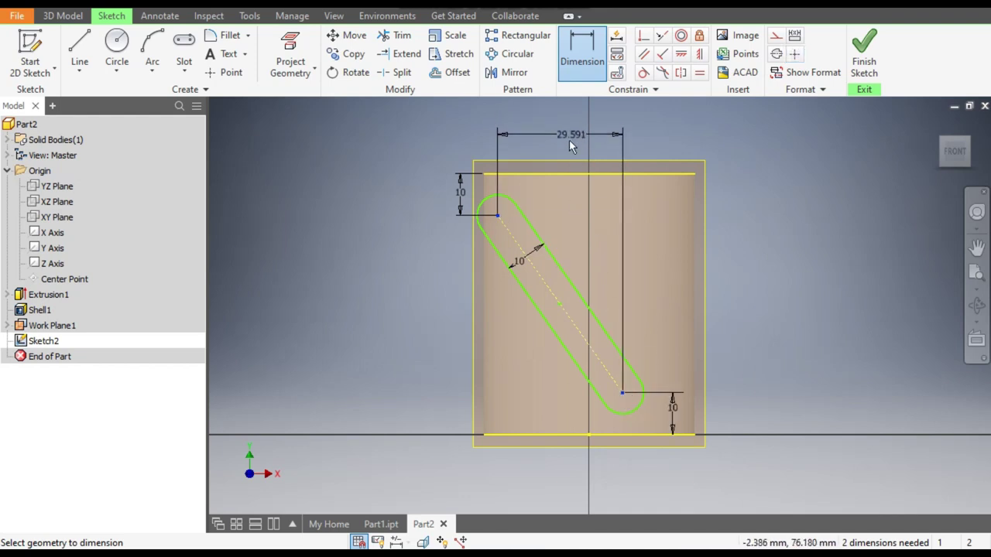
{"action": "left_click", "coordinate": [568, 137]}
{"action": "type", "text": "30"}
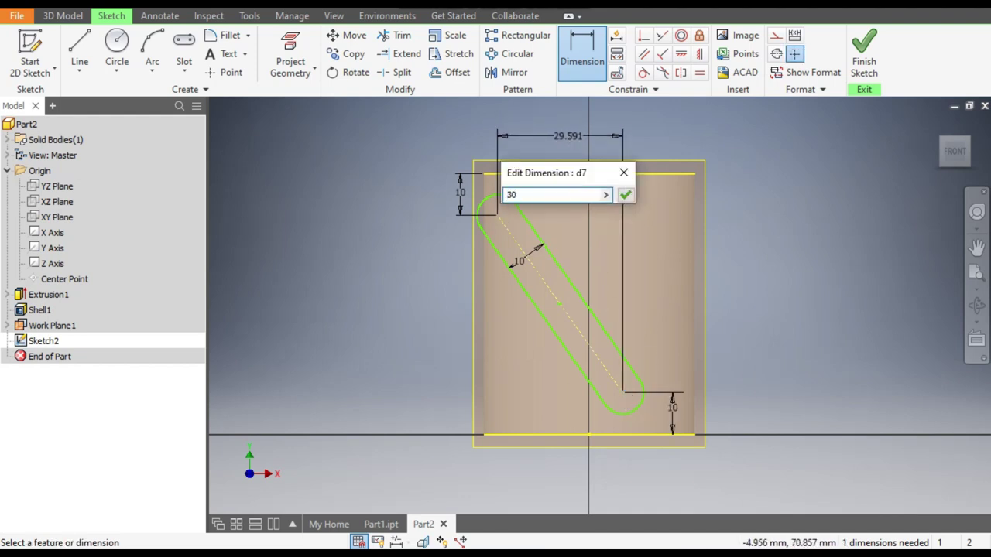
{"action": "key", "text": "Return"}
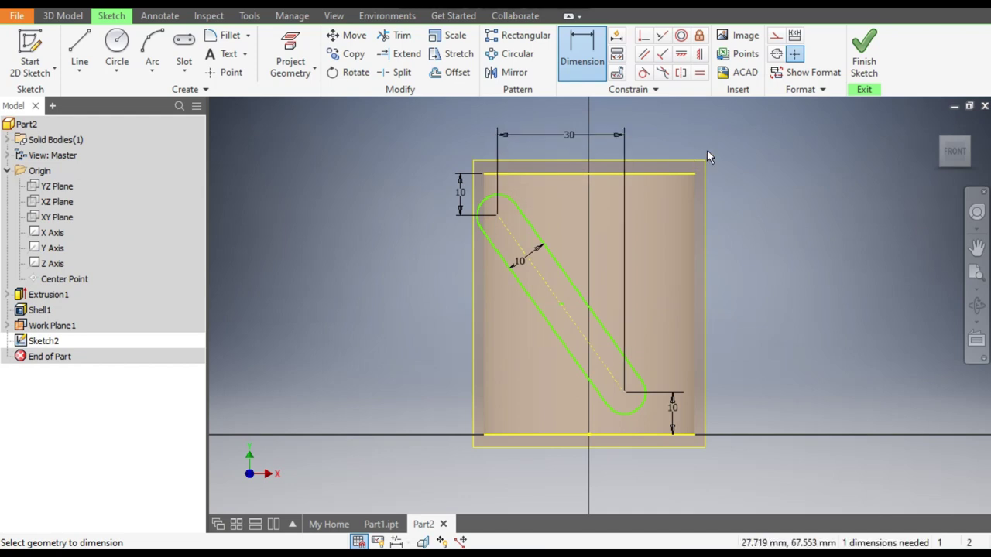
{"action": "key", "text": "Escape"}
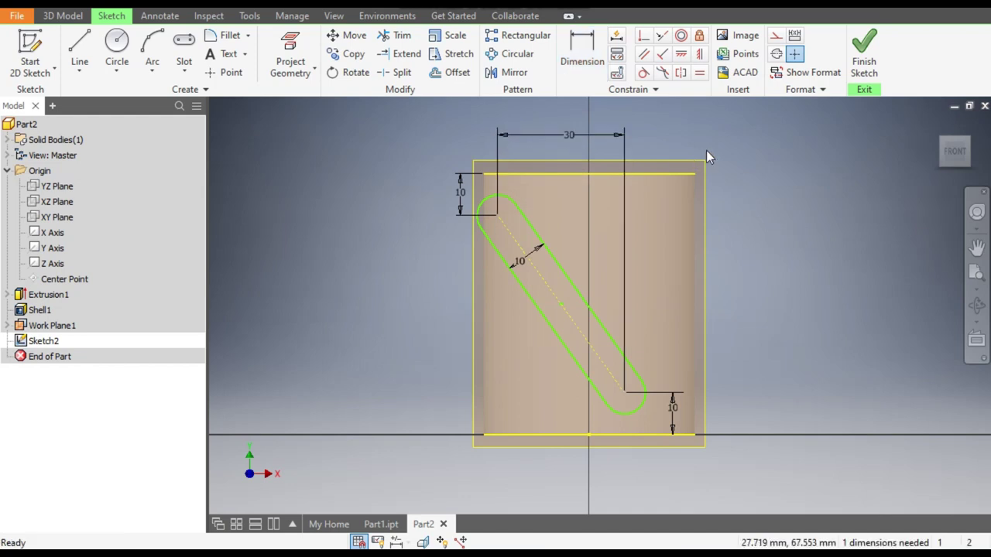
Vertically align the slot midpoint with the origin point and finish the sketch
{"action": "left_click", "coordinate": [699, 56]}
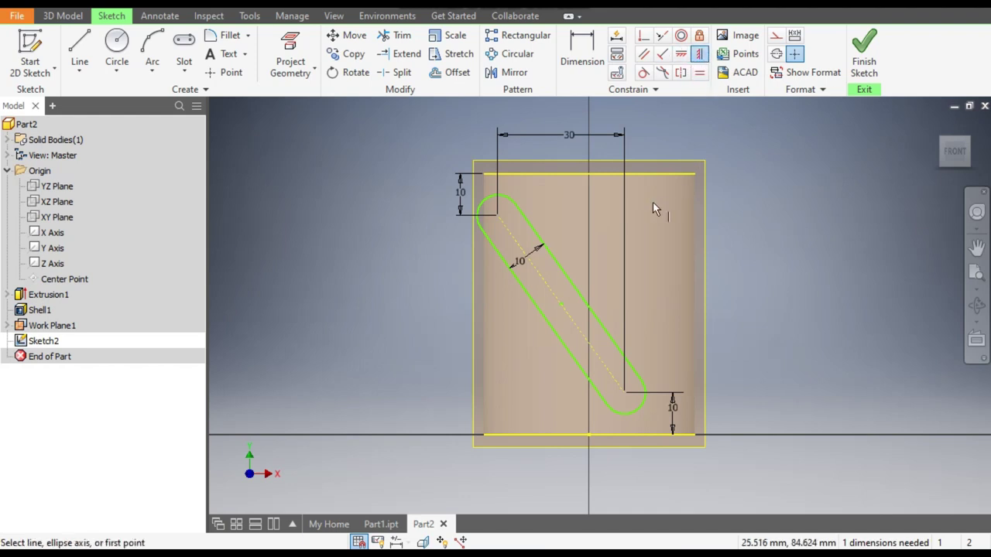
{"action": "left_click", "coordinate": [561, 305]}
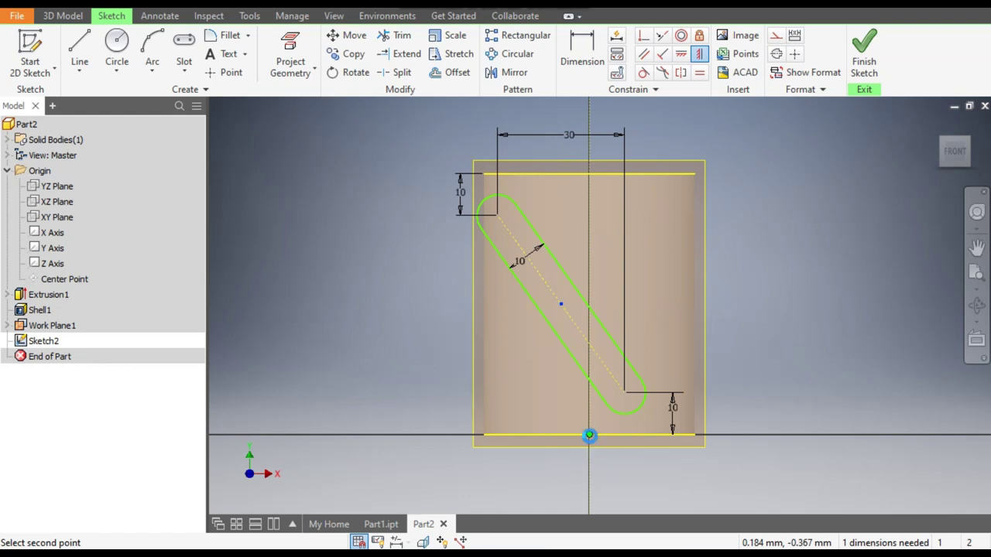
{"action": "left_click", "coordinate": [589, 435]}
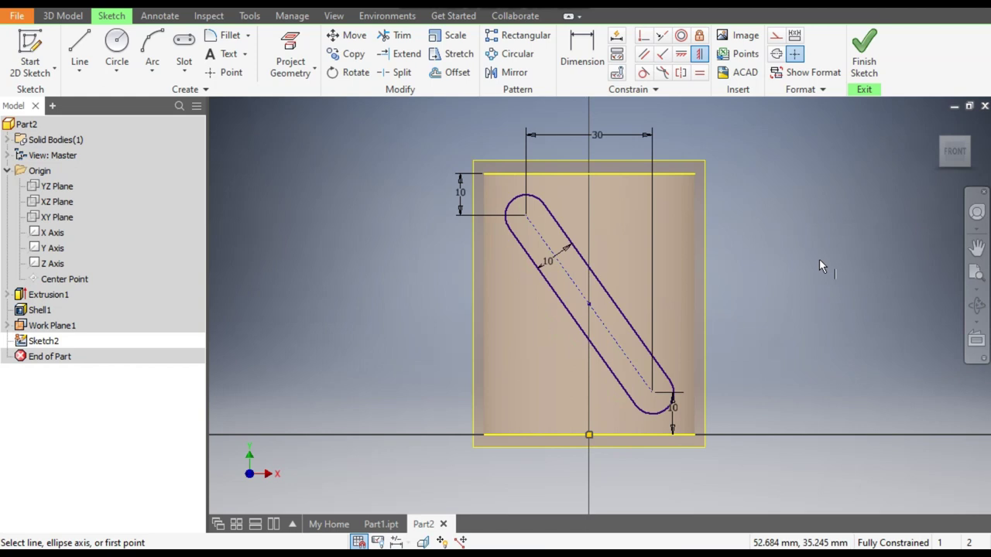
{"action": "left_click", "coordinate": [864, 50]}
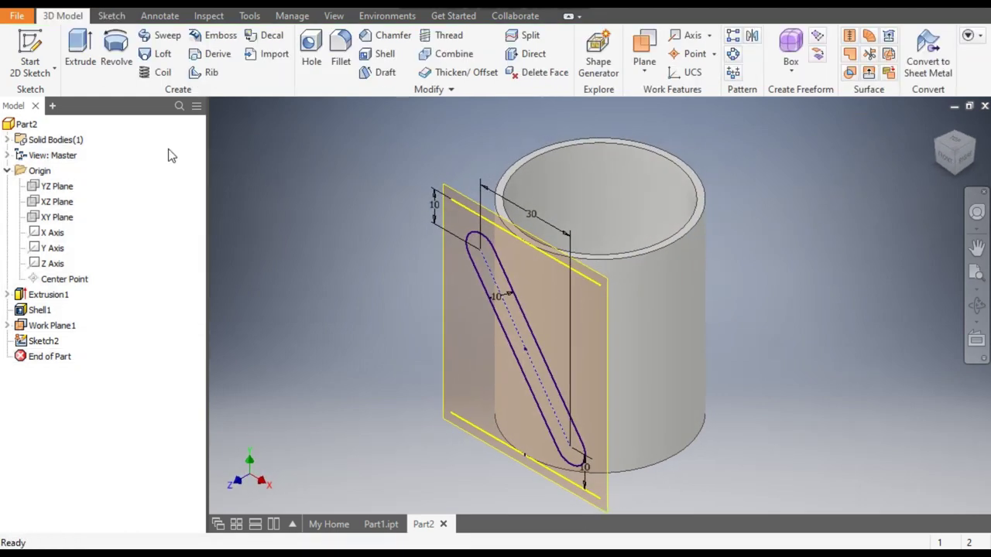
Cut the diagonal slot profile through the cup wall with a symmetric 20 mm extrusion
{"action": "left_click", "coordinate": [77, 47]}
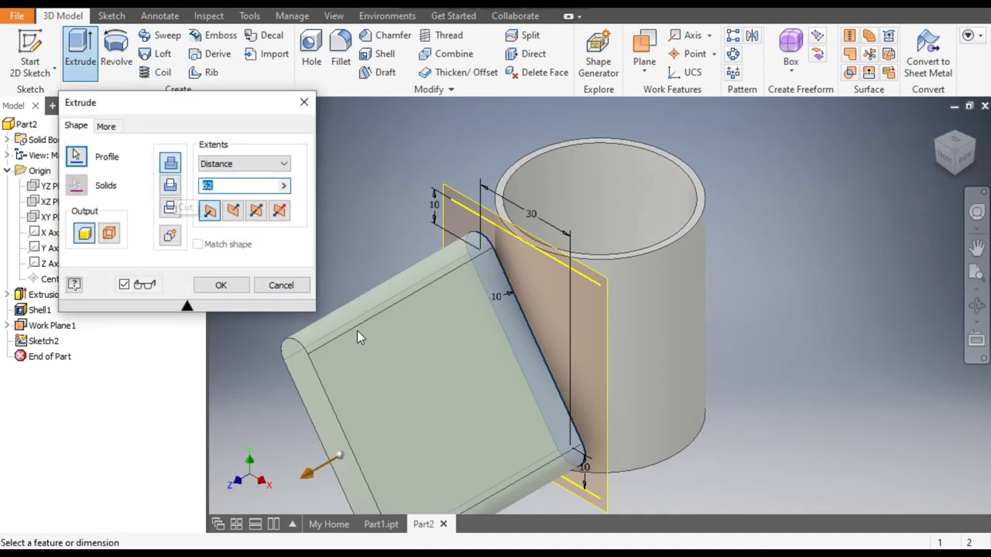
{"action": "left_click", "coordinate": [171, 187]}
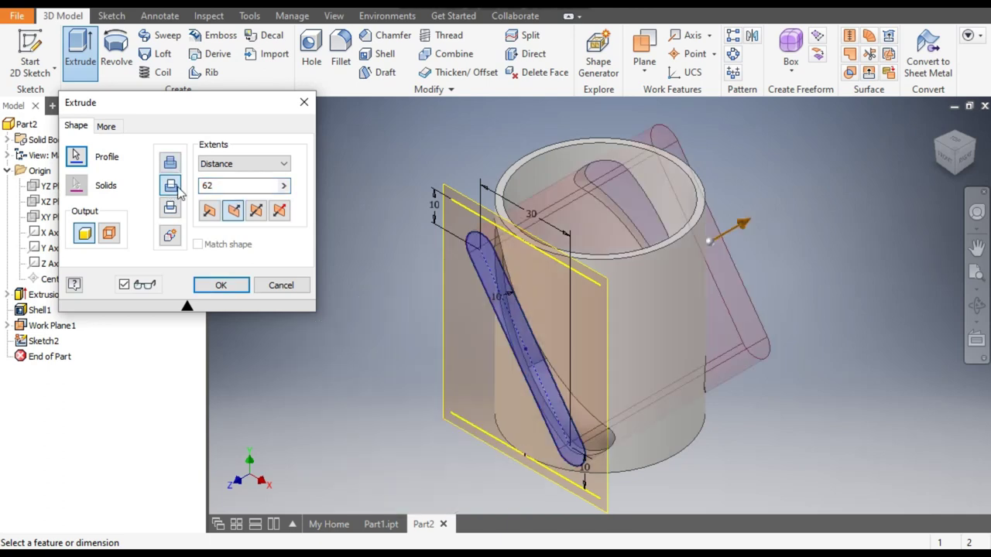
{"action": "type", "text": "20"}
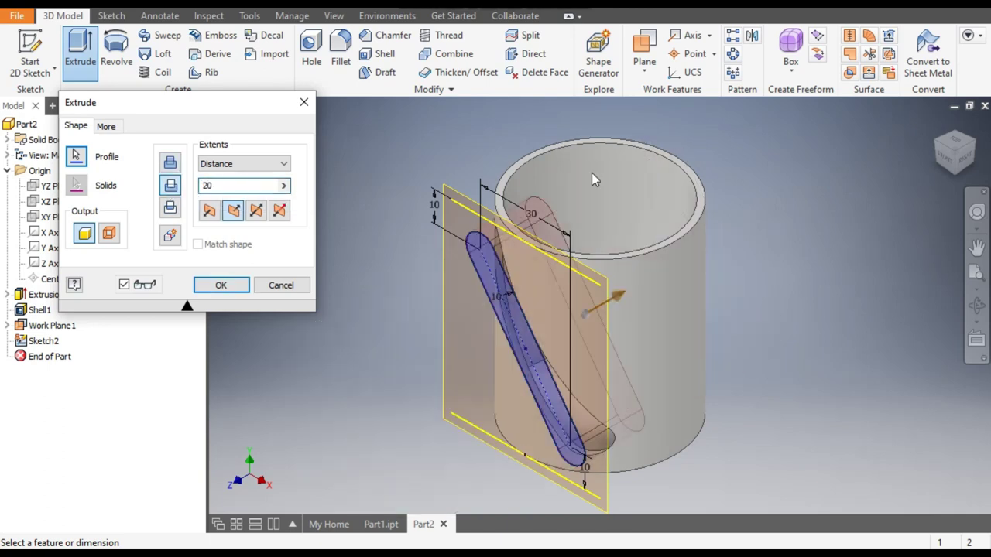
{"action": "left_click", "coordinate": [976, 247]}
{"action": "left_click_drag", "start_coordinate": [890, 180], "coordinate": [894, 184]}
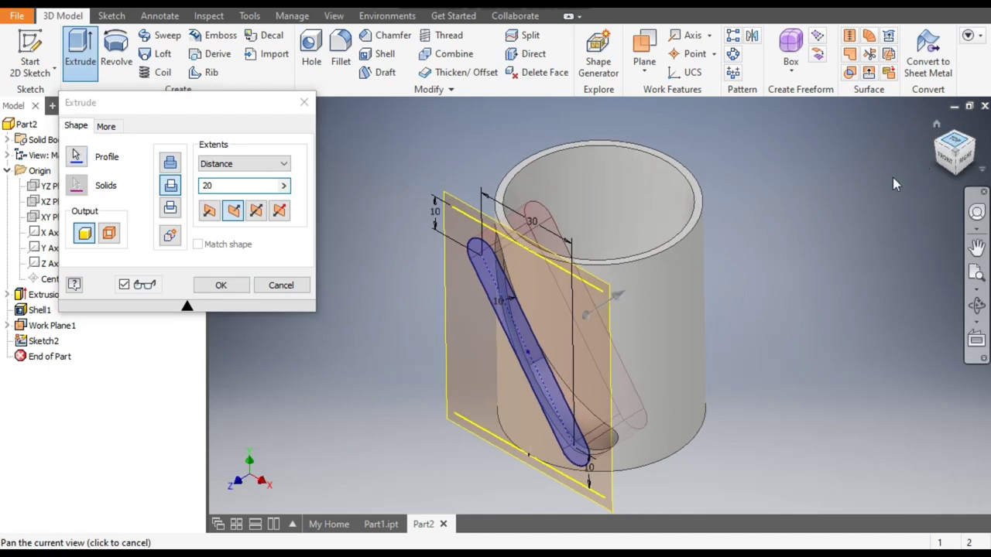
{"action": "key", "text": "F5"}
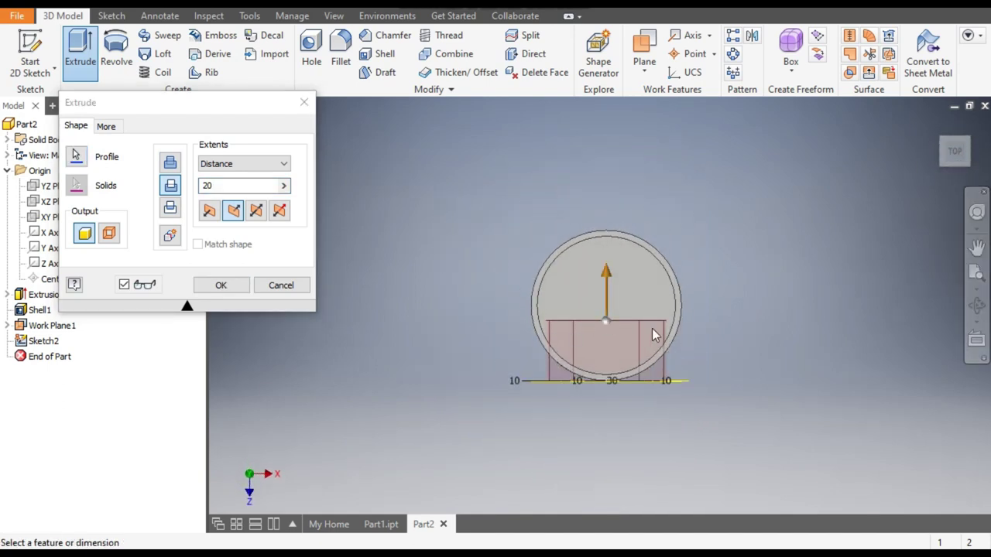
{"action": "left_click", "coordinate": [222, 285]}
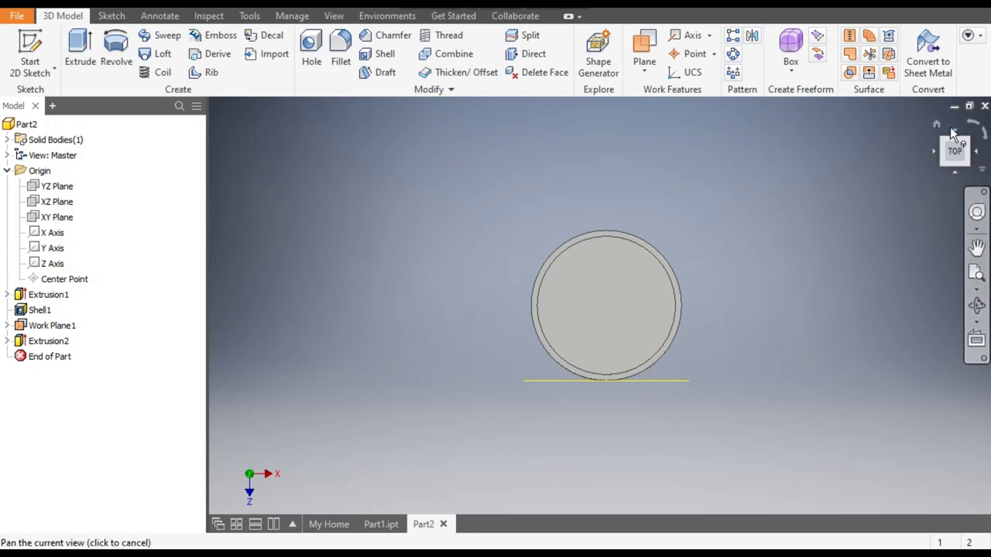
{"action": "left_click", "coordinate": [936, 124]}
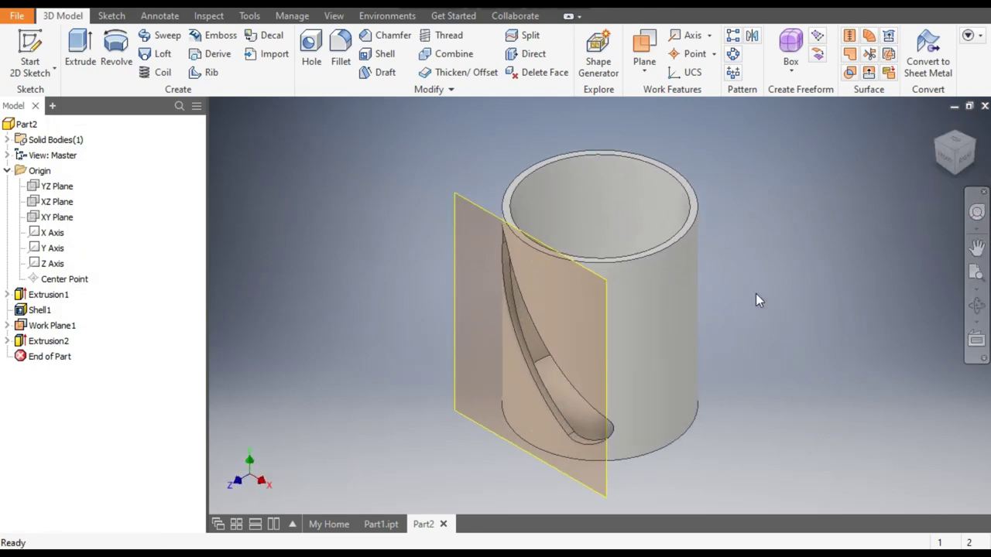
{"action": "key", "text": "F2"}
{"action": "left_click_drag", "start_coordinate": [756, 296], "coordinate": [814, 294]}
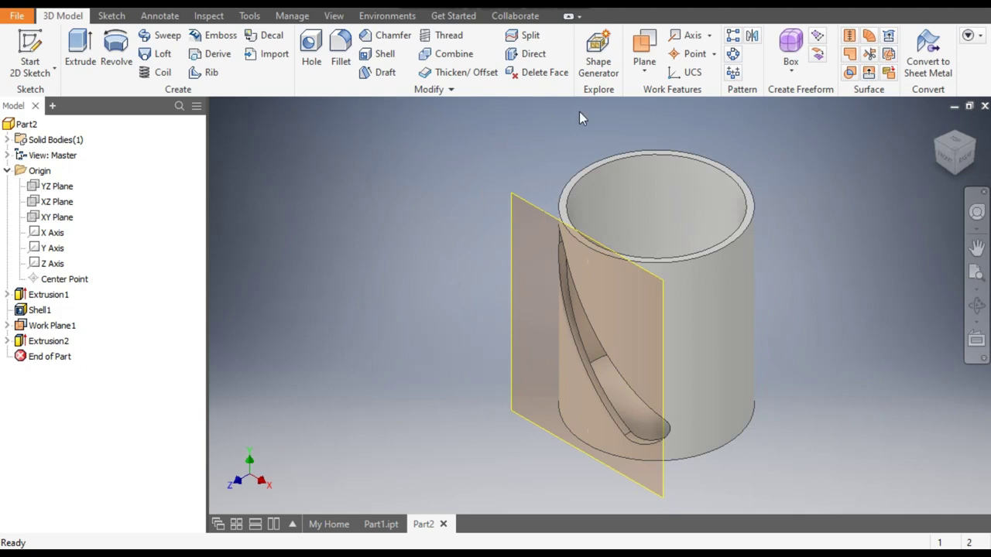
Pattern the Extrusion2 slot cut six times over 360° around the cylinder axis
{"action": "left_click", "coordinate": [732, 53]}
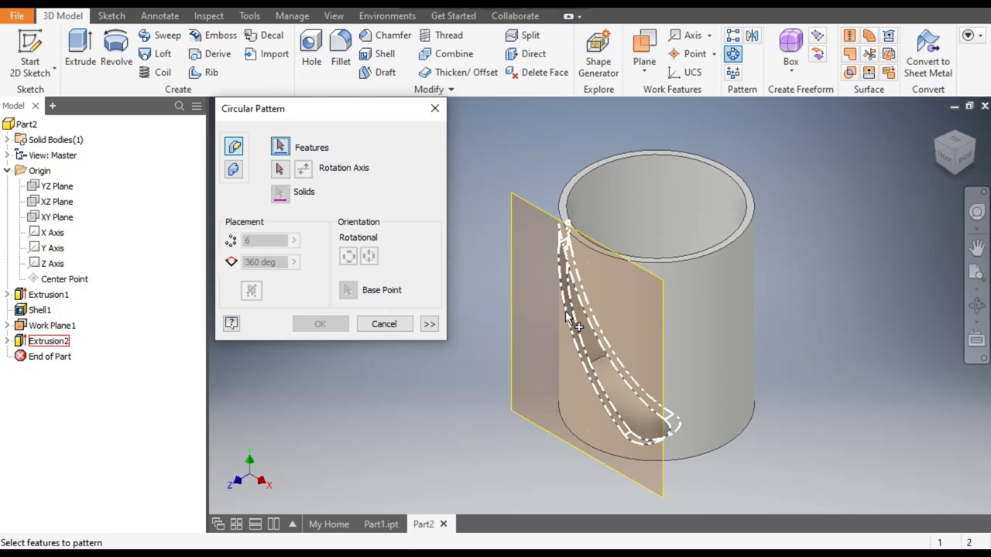
{"action": "left_click", "coordinate": [39, 345]}
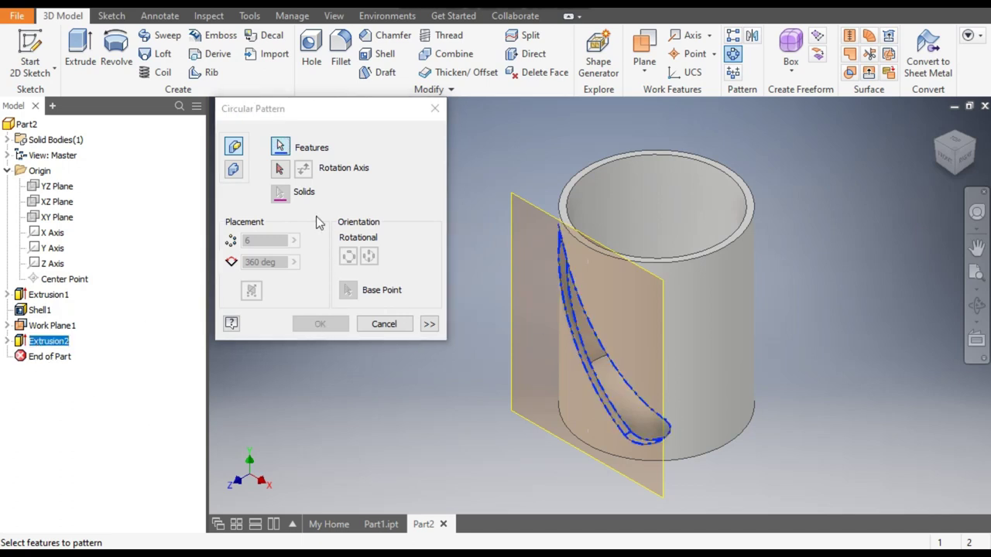
{"action": "left_click", "coordinate": [280, 169]}
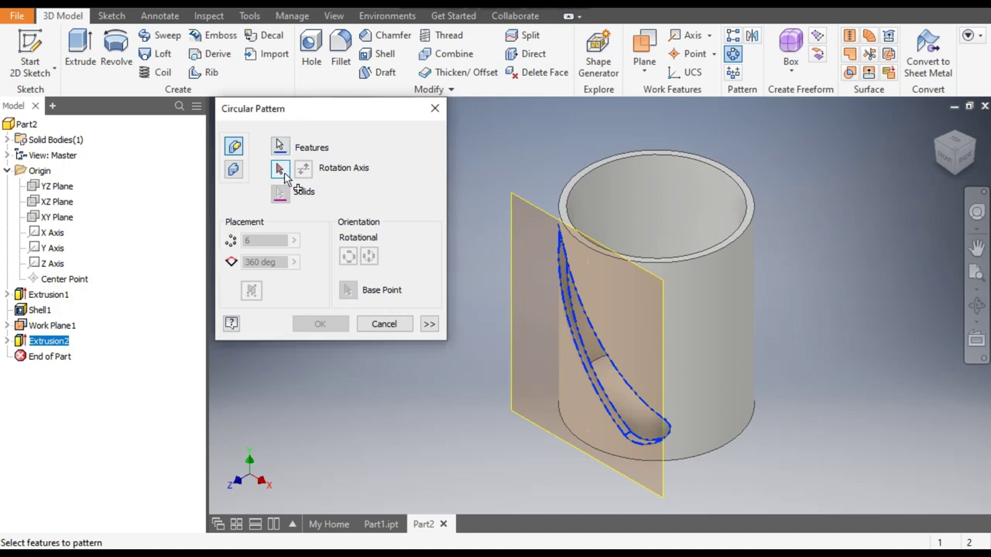
{"action": "left_click", "coordinate": [721, 249]}
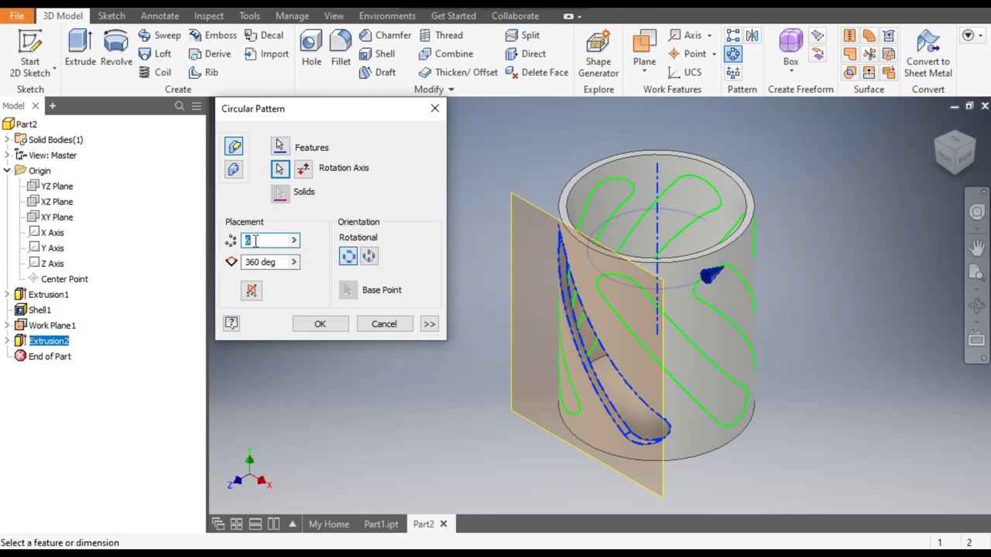
{"action": "left_click", "coordinate": [322, 322]}
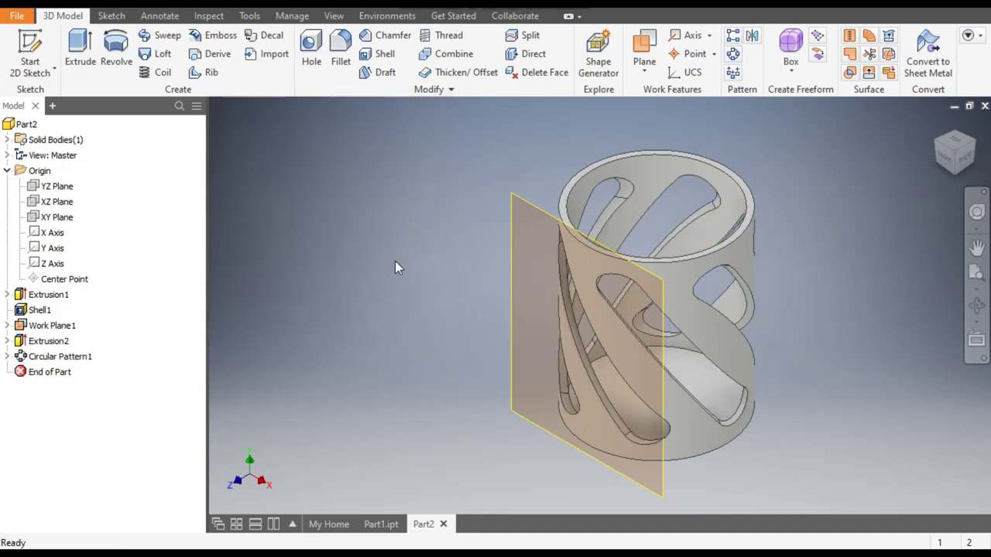
Delete the empty Sketch3 accidentally started on Work Plane1
{"action": "left_click", "coordinate": [532, 206]}
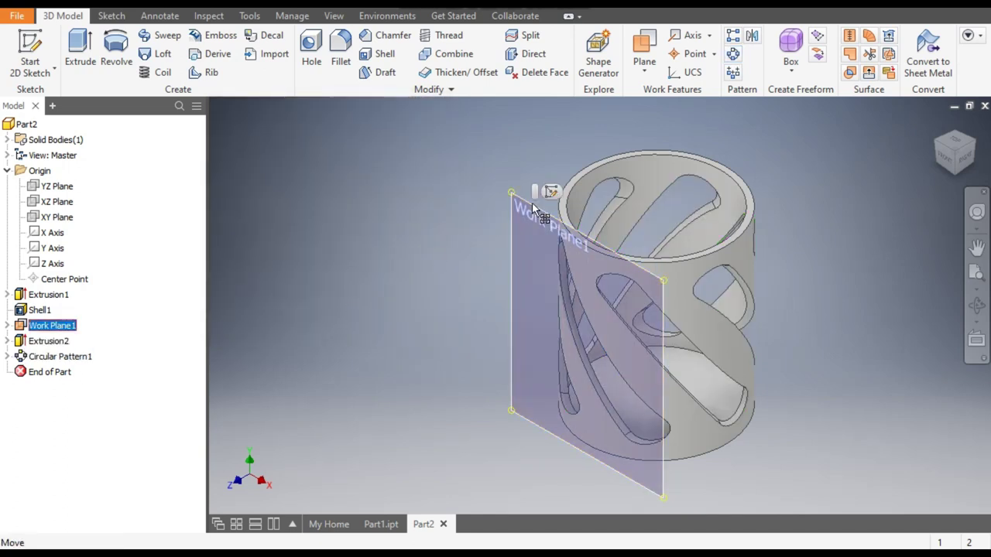
{"action": "right_click", "coordinate": [532, 206]}
{"action": "left_click", "coordinate": [531, 214]}
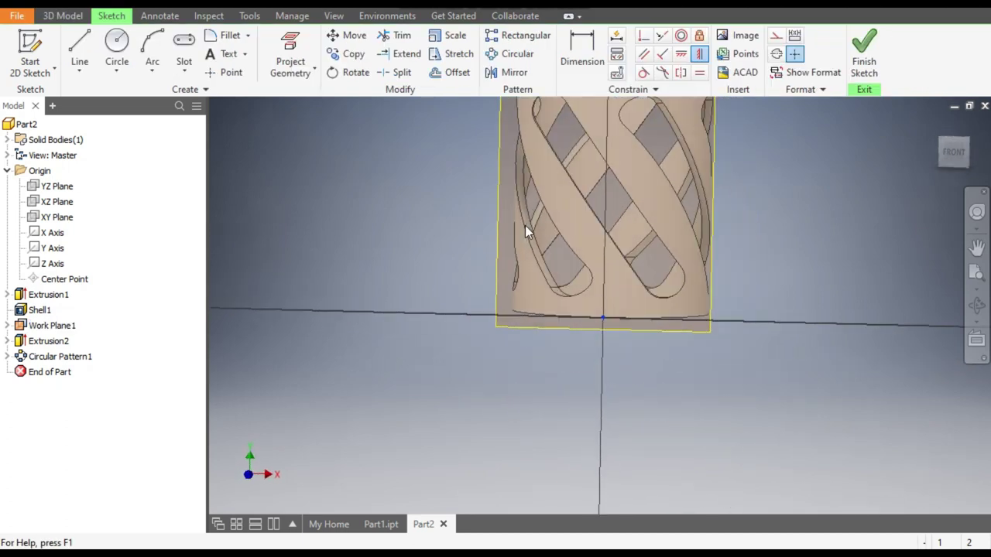
{"action": "left_click", "coordinate": [864, 50]}
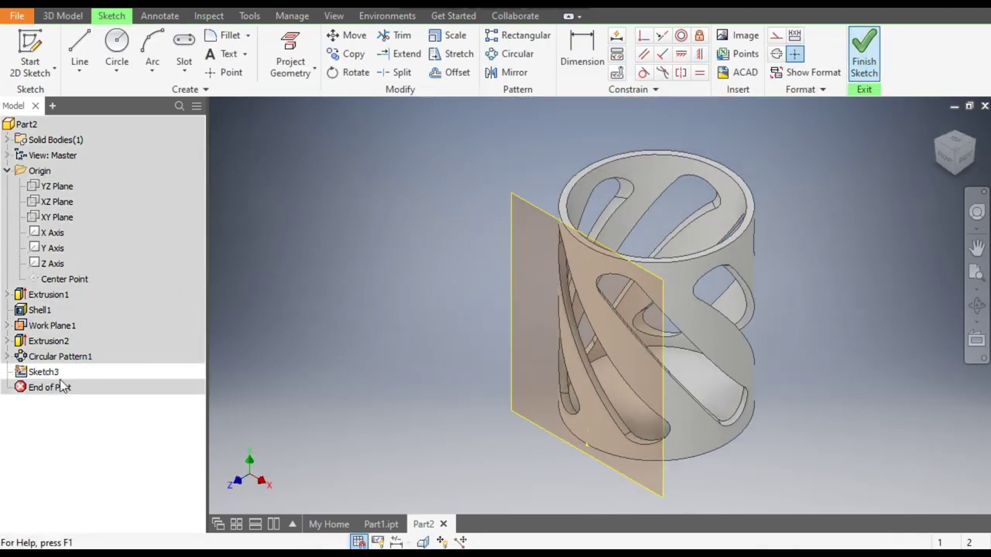
{"action": "left_click", "coordinate": [46, 375]}
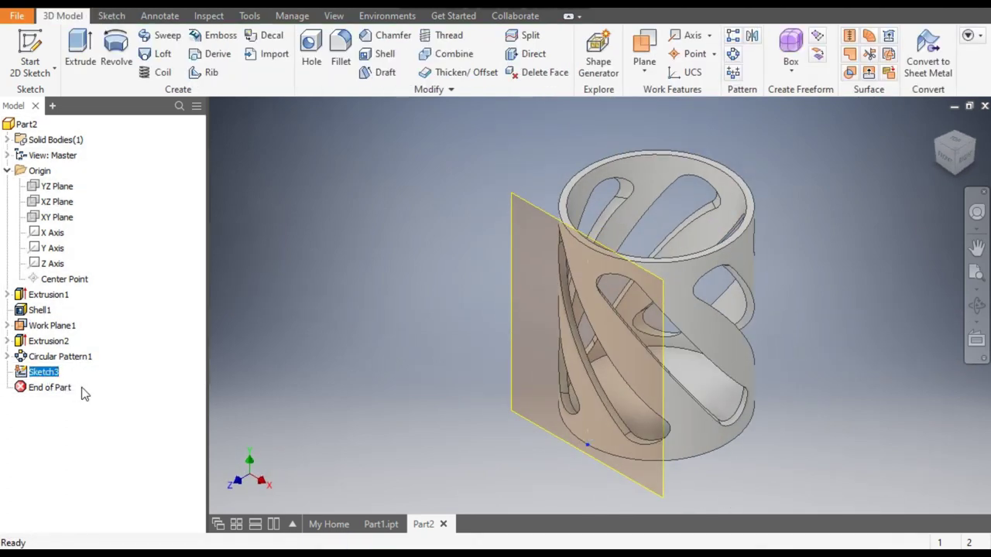
{"action": "key", "text": "Delete"}
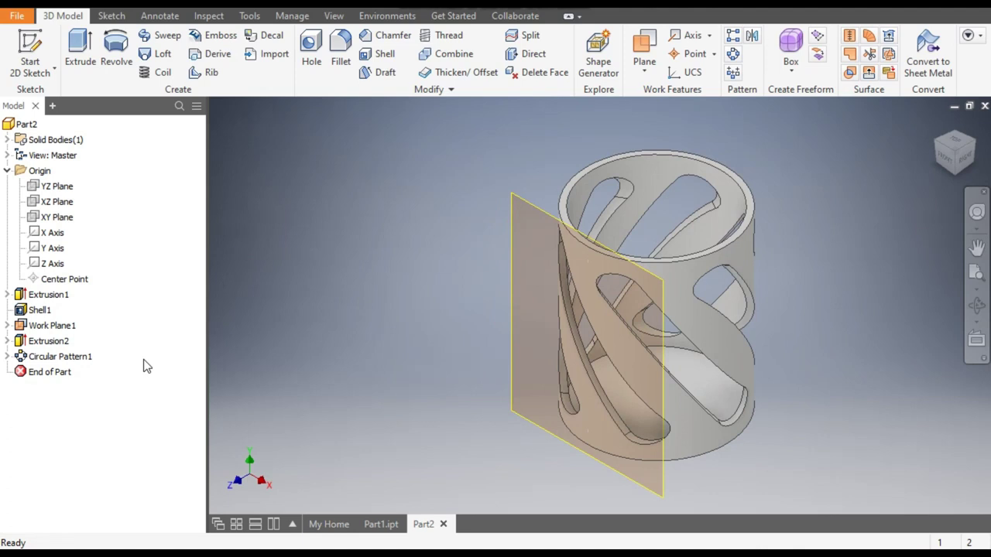
Turn off Work Plane1's visibility so only the slotted cylinder shows
{"action": "left_click", "coordinate": [526, 209]}
{"action": "right_click", "coordinate": [526, 209]}
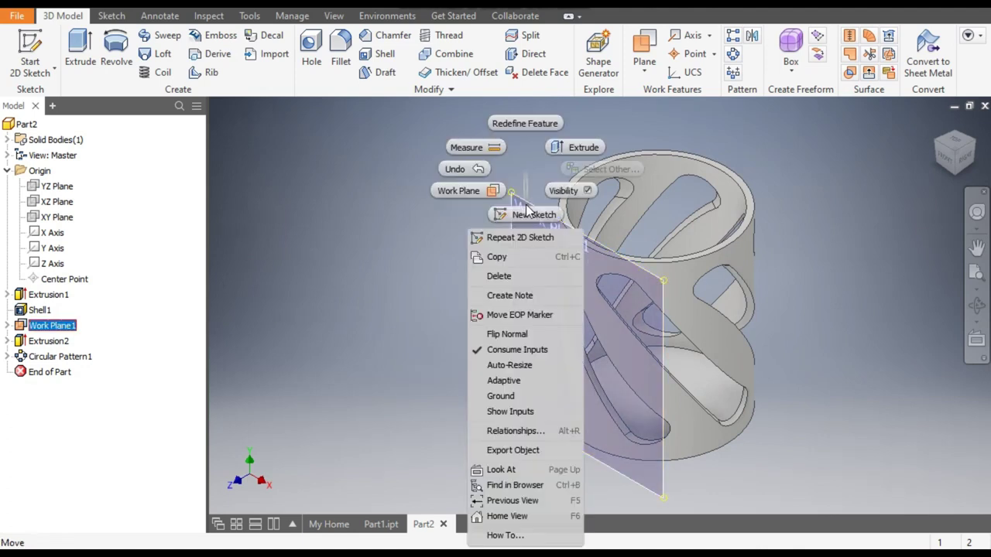
{"action": "left_click", "coordinate": [571, 192]}
{"action": "key", "text": "F2"}
{"action": "left_click_drag", "start_coordinate": [452, 235], "coordinate": [471, 262]}
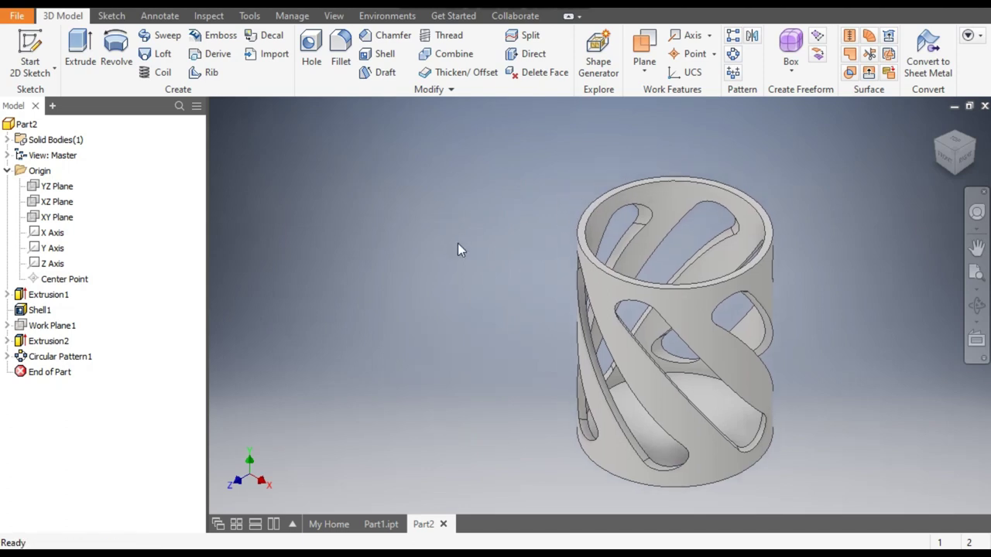
{"action": "left_click", "coordinate": [397, 7]}
Apply the Dark Green appearance to the slotted cup and recentre it
{"action": "scroll", "coordinate": [432, 240], "scroll_direction": "up", "scroll_amount": 5}
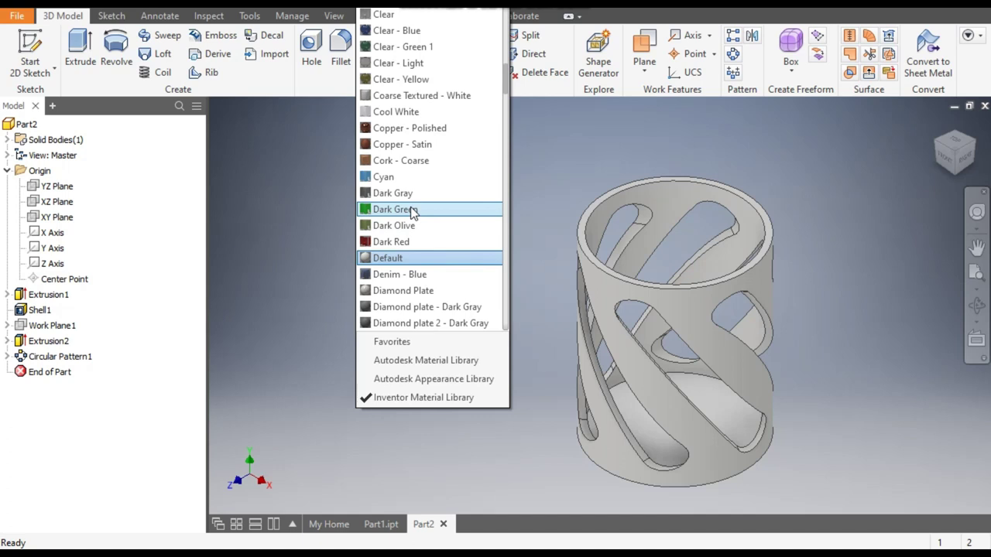
{"action": "left_click", "coordinate": [410, 209]}
{"action": "key", "text": "F2"}
{"action": "left_click_drag", "start_coordinate": [523, 366], "coordinate": [453, 305]}
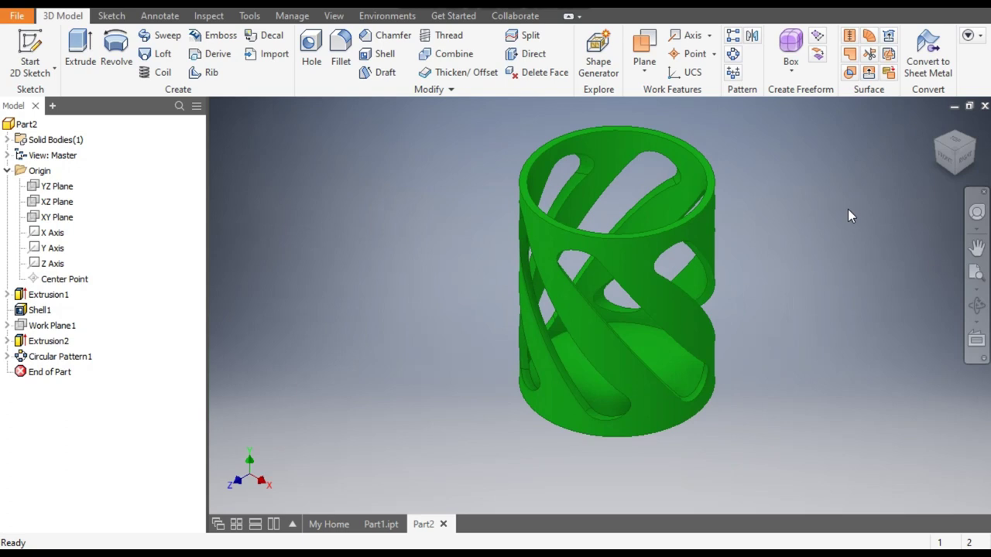